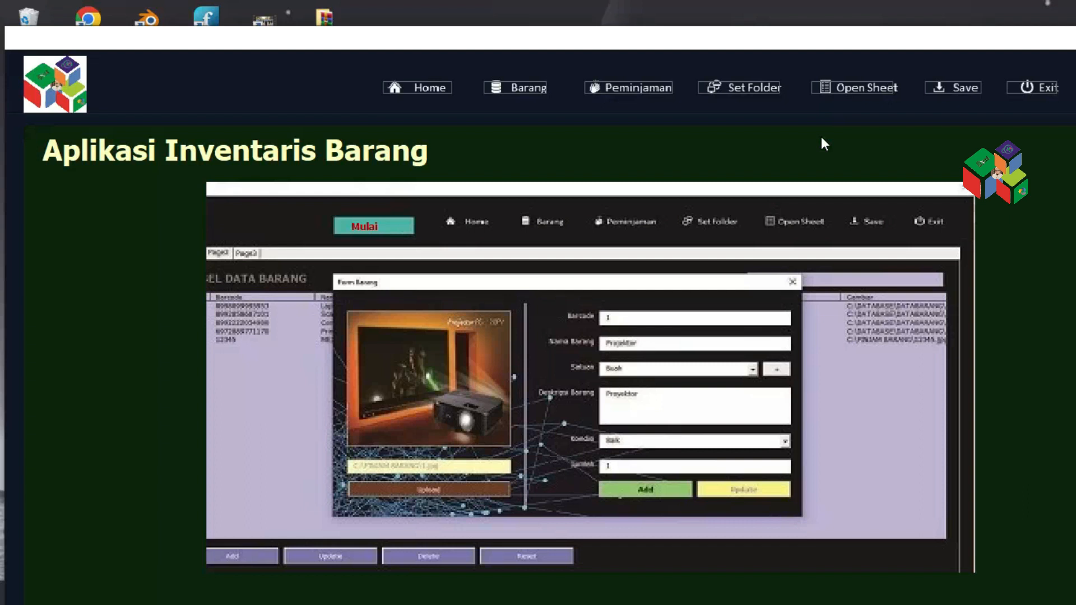
# Set the application's image storage folder to the Data (D:) drive and close the folder form
pyautogui.click(760, 91)
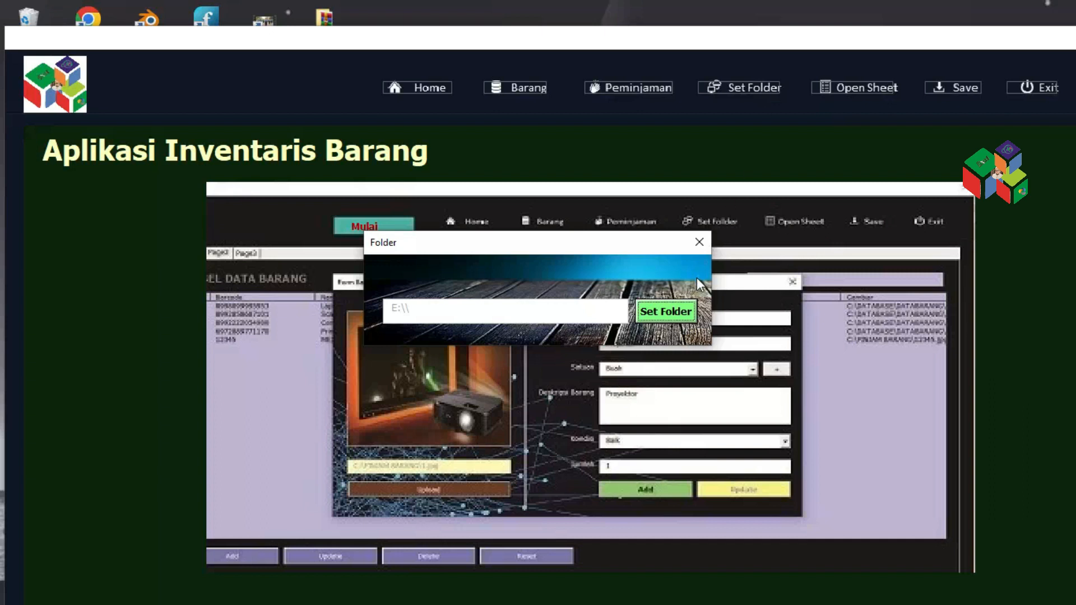
pyautogui.click(684, 314)
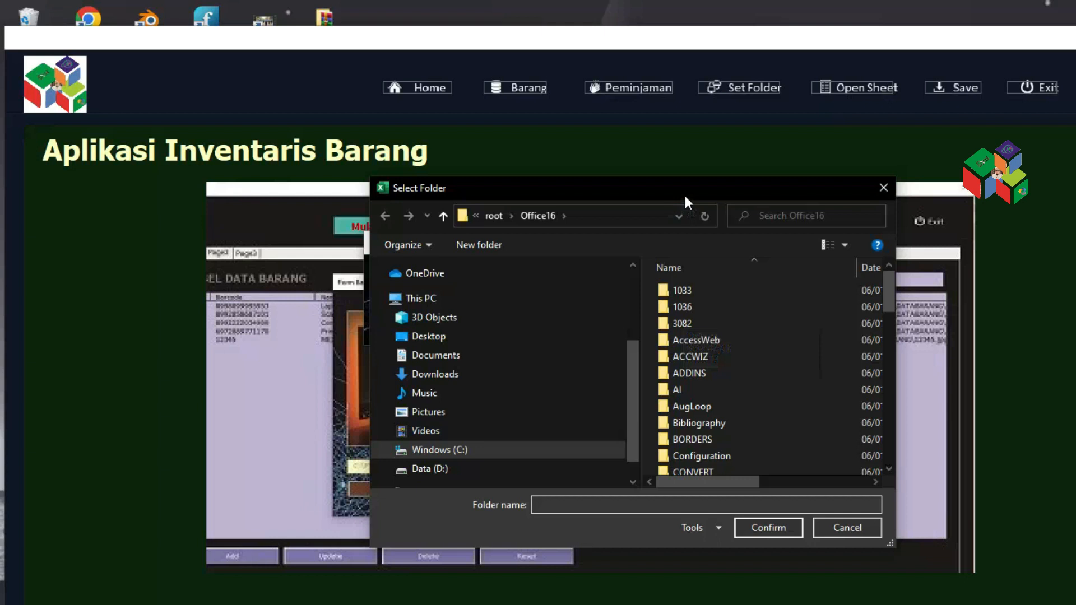
pyautogui.moveTo(685, 197); pyautogui.dragTo(610, 116)
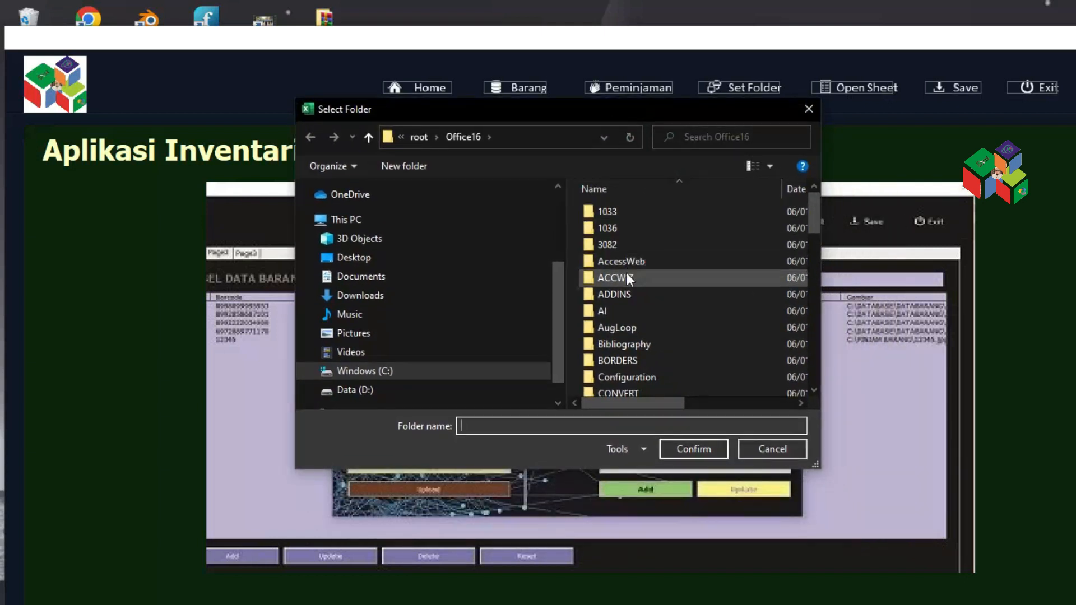
pyautogui.click(421, 391)
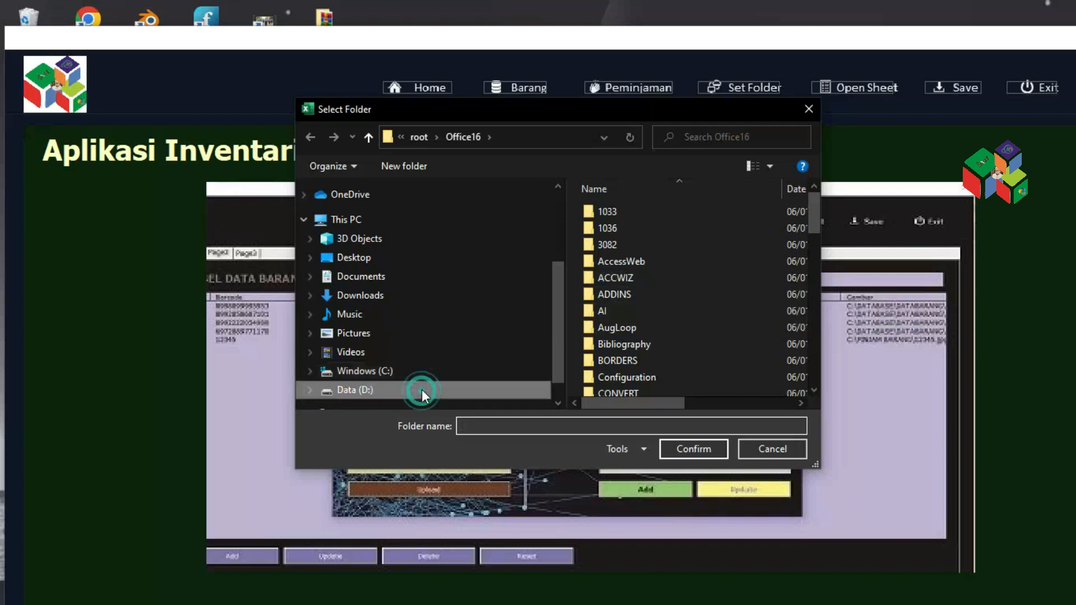
pyautogui.click(687, 448)
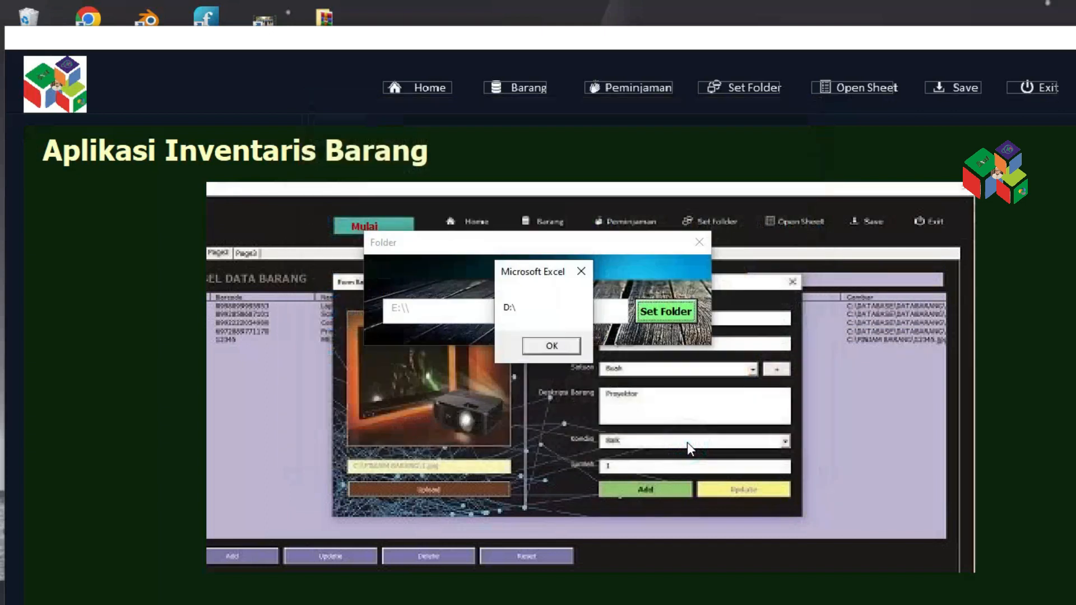
pyautogui.click(567, 345)
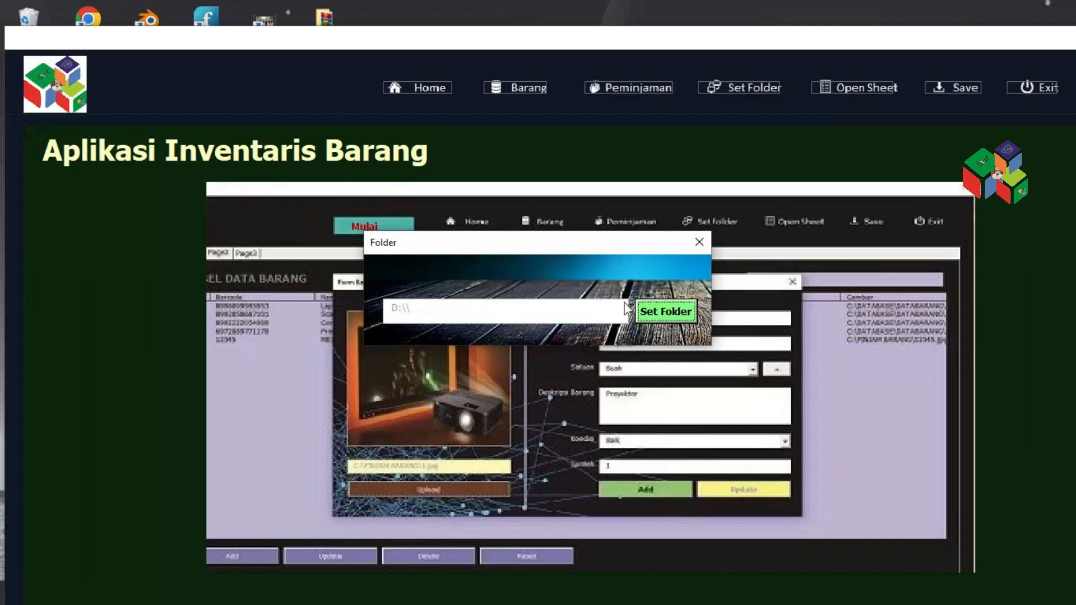
pyautogui.click(705, 240)
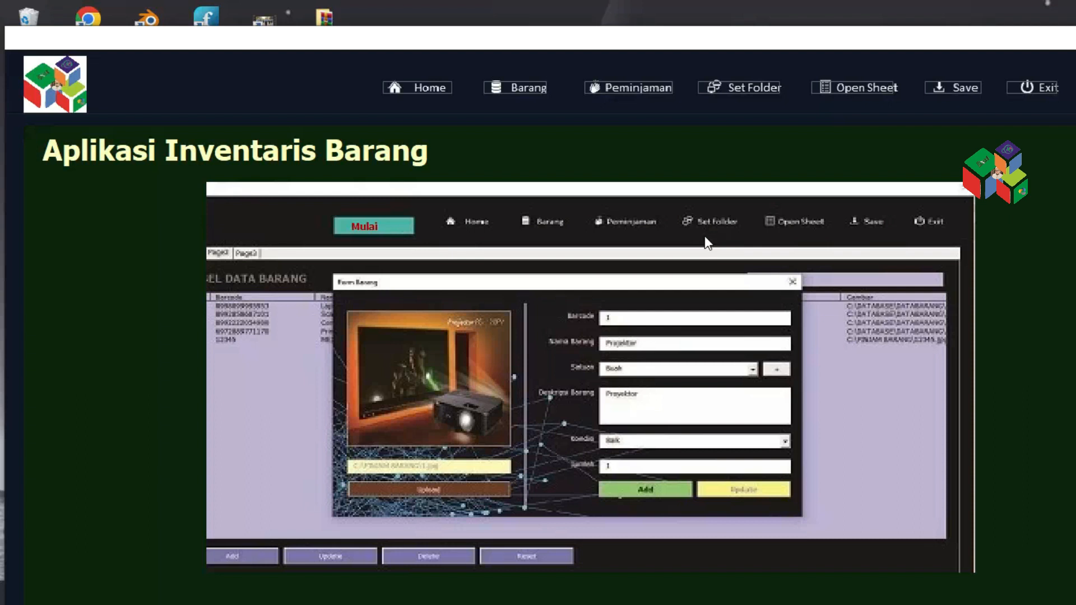
# Open the Barang page with the table of inventory items
pyautogui.click(524, 88)
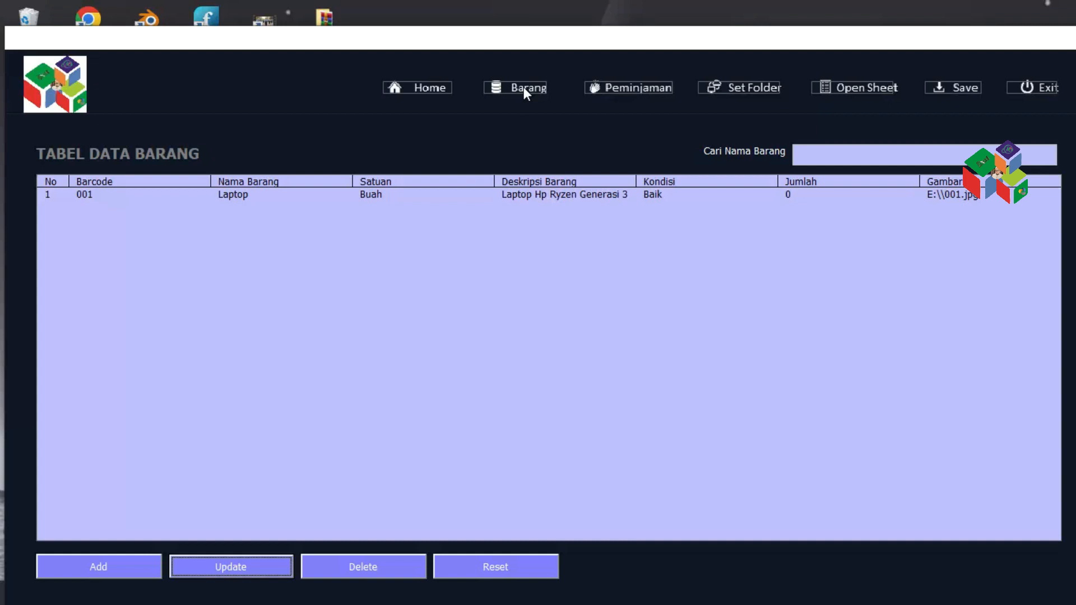
pyautogui.click(102, 568)
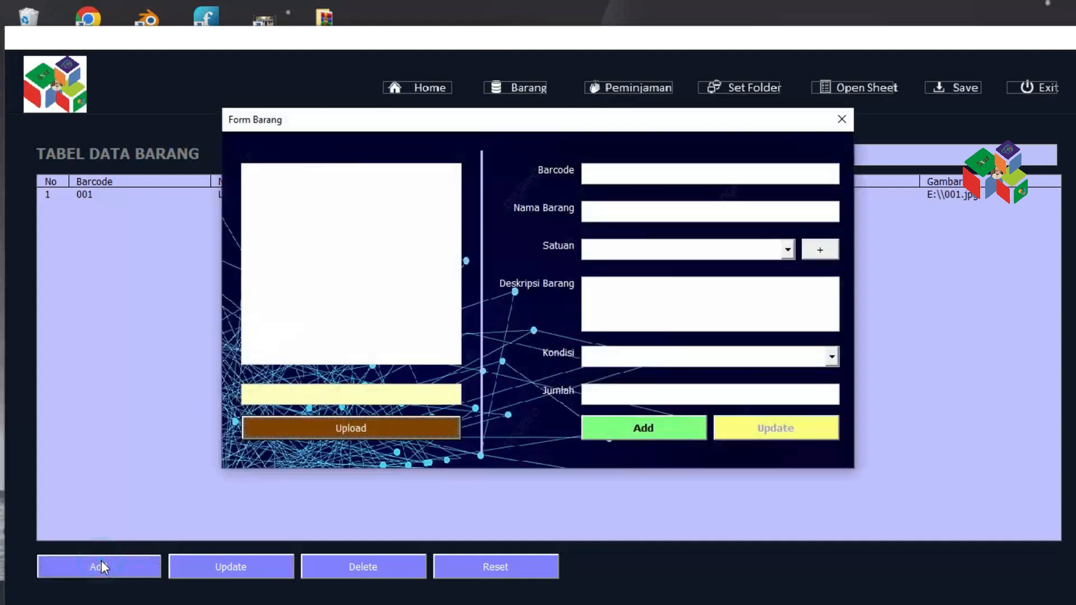
pyautogui.click(642, 174)
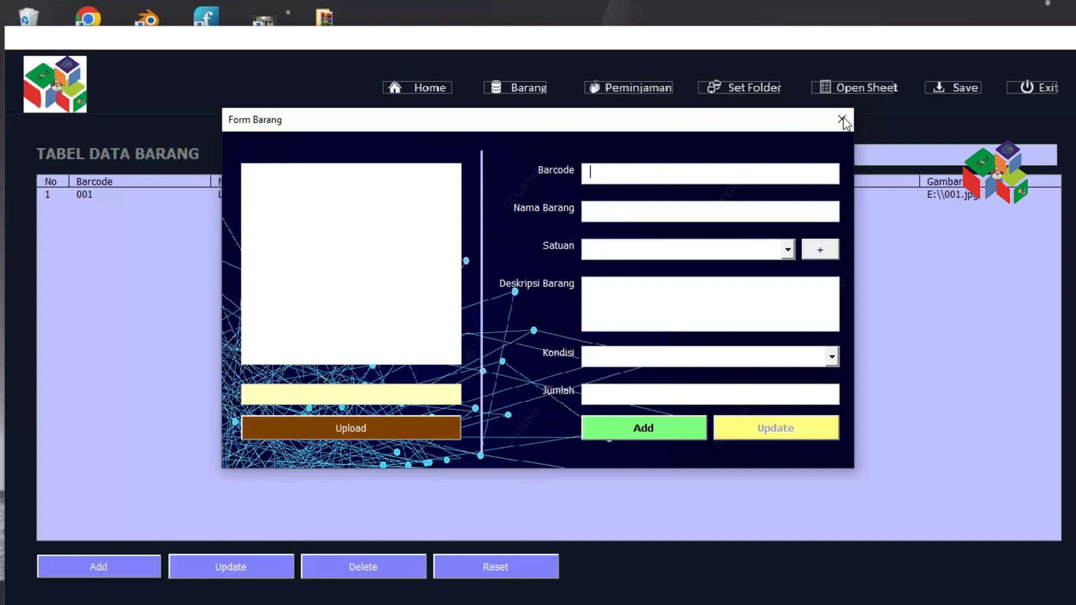
pyautogui.click(841, 119)
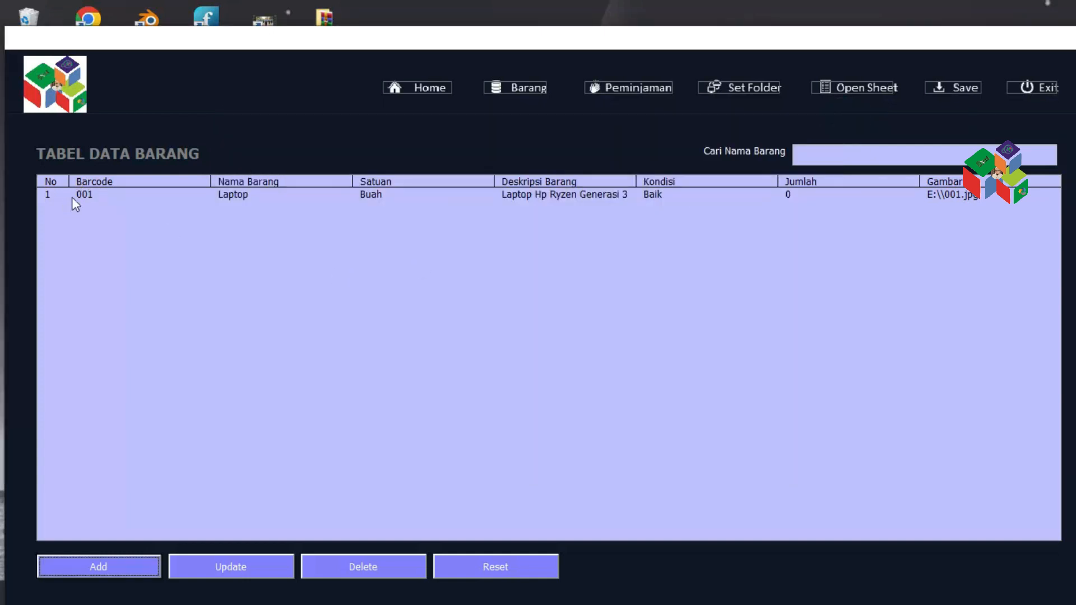
# Start a new item record with barcode 002, item name Proyektor and unit Buah
pyautogui.click(95, 192)
pyautogui.click(103, 569)
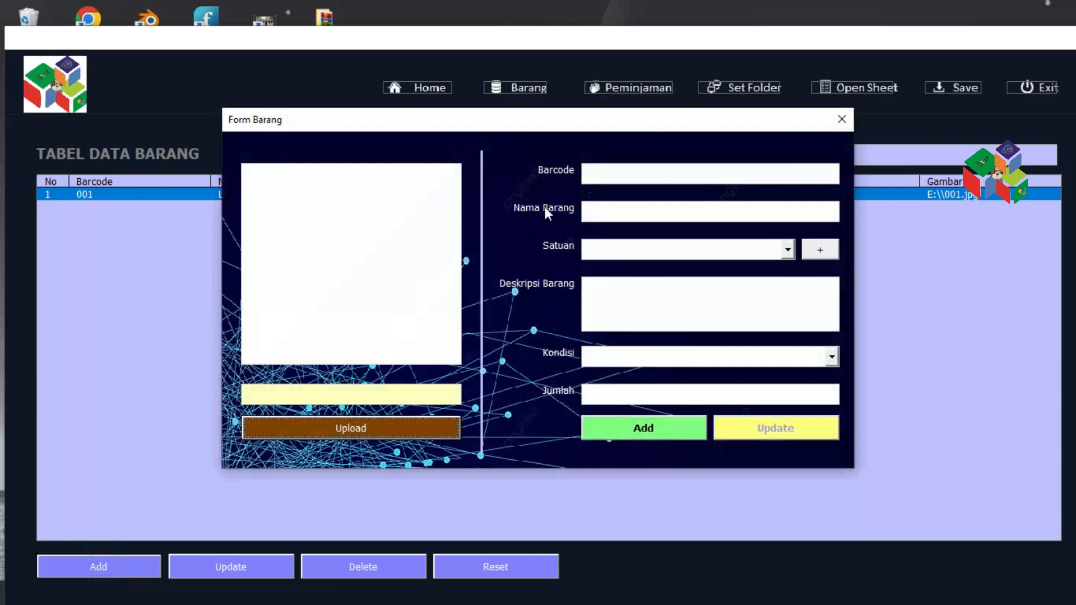
pyautogui.click(593, 172)
pyautogui.write('002')
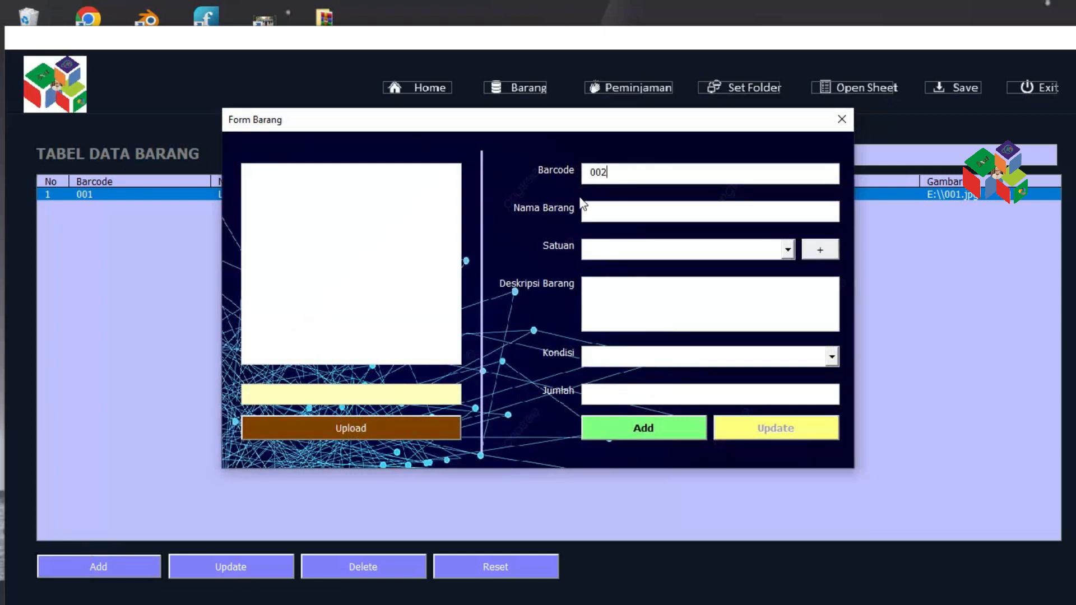
pyautogui.click(610, 208)
pyautogui.moveTo(620, 123); pyautogui.dragTo(657, 128)
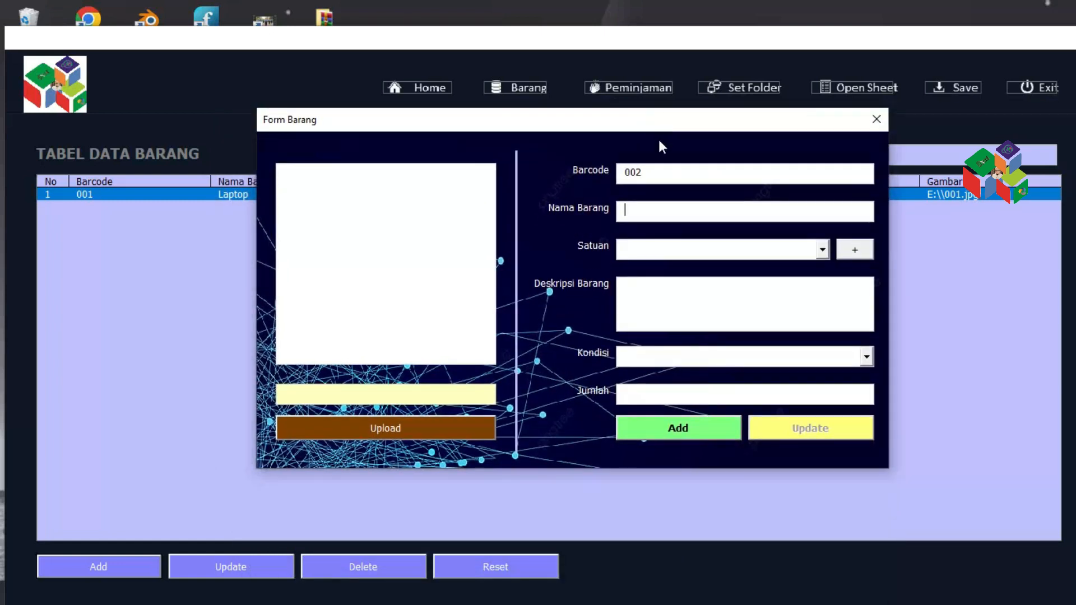
pyautogui.write('Proyektor')
pyautogui.click(823, 248)
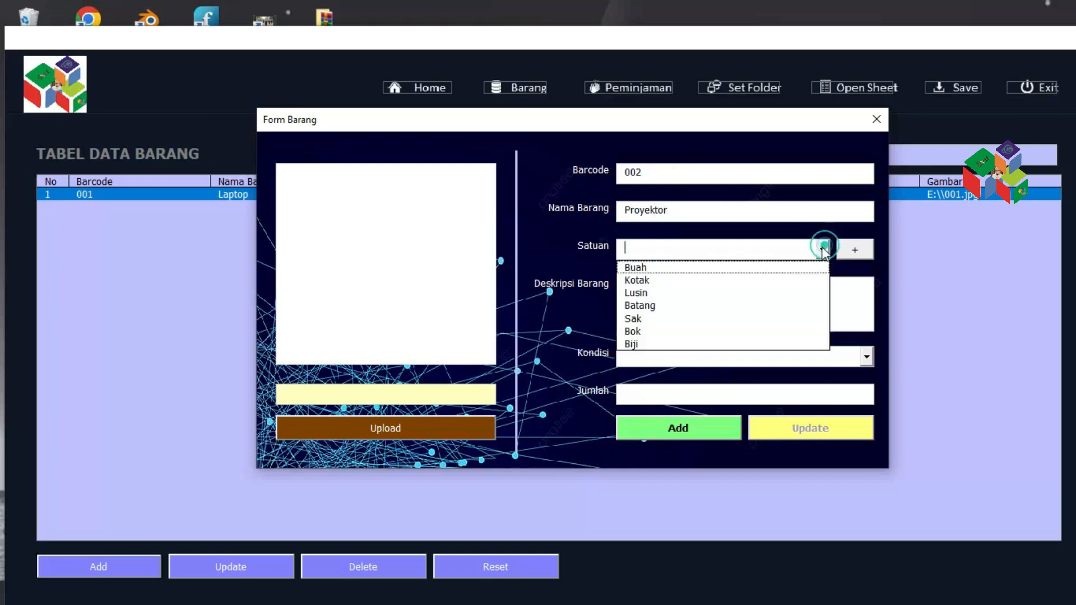
pyautogui.click(727, 269)
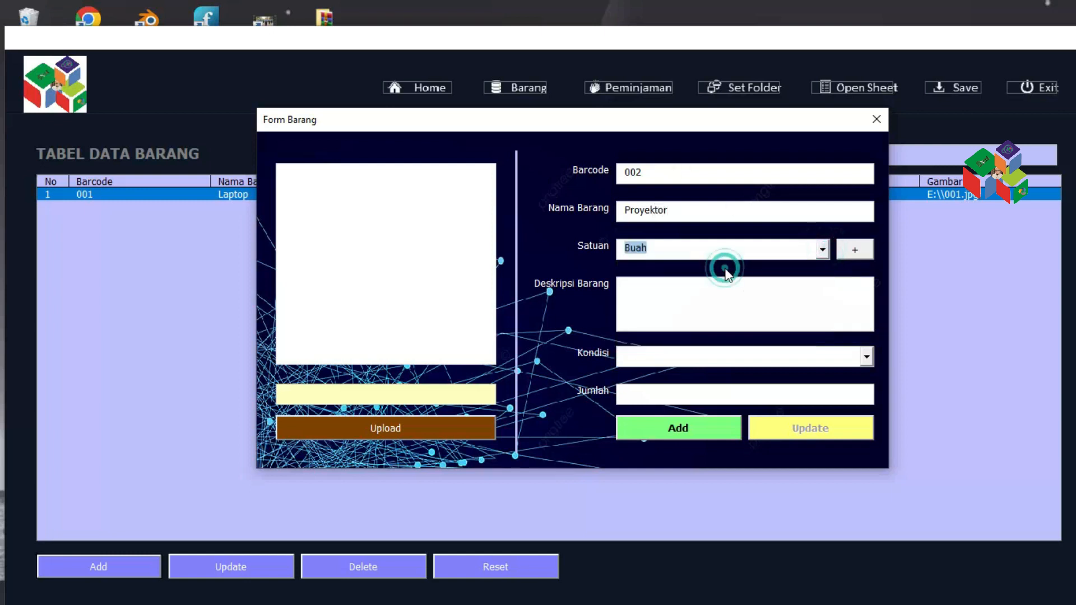
# Add Kodi as a new unit in the Satuan form and review the available units
pyautogui.click(822, 249)
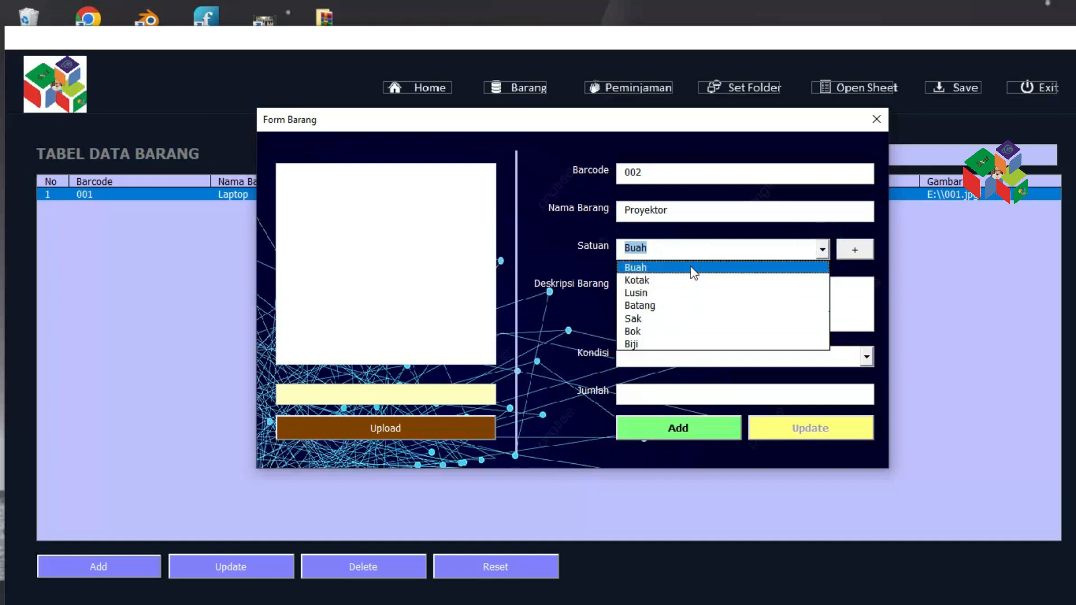
pyautogui.click(714, 246)
pyautogui.click(852, 250)
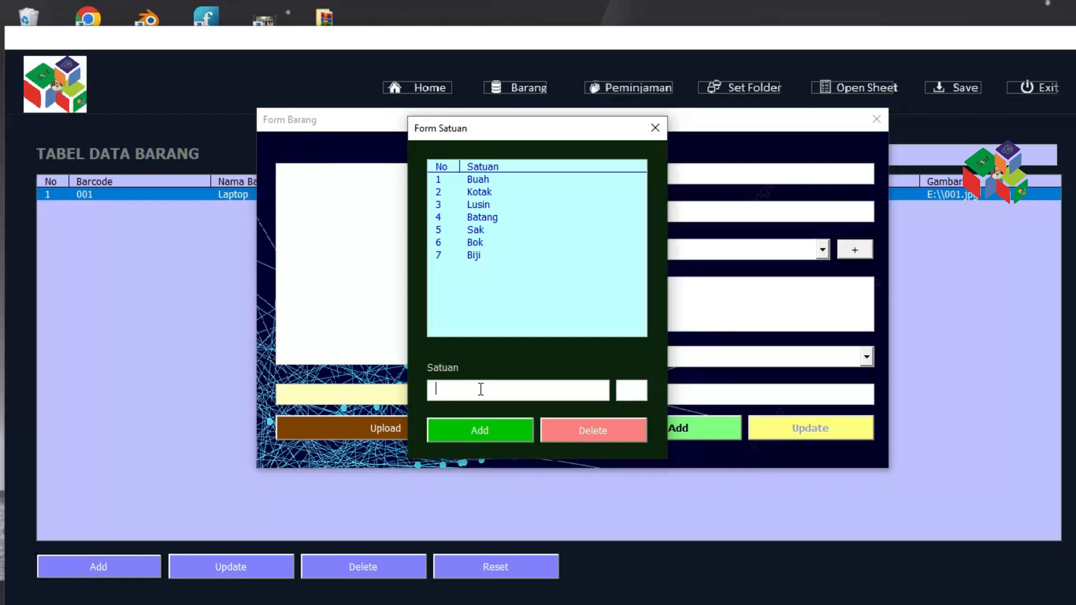
pyautogui.moveTo(517, 132); pyautogui.dragTo(789, 138)
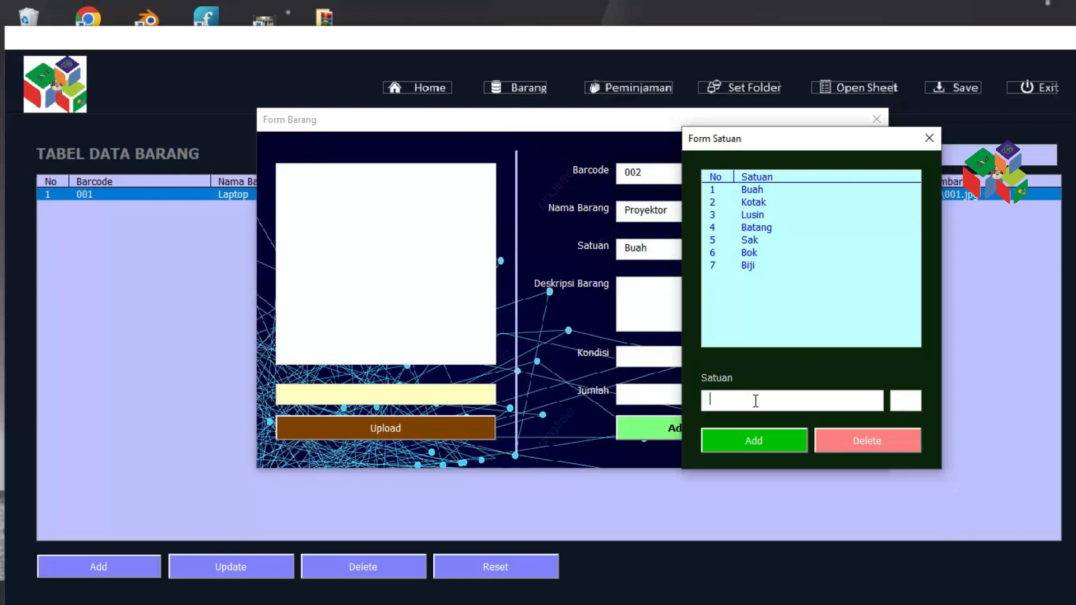
pyautogui.write('Kodi')
pyautogui.click(788, 431)
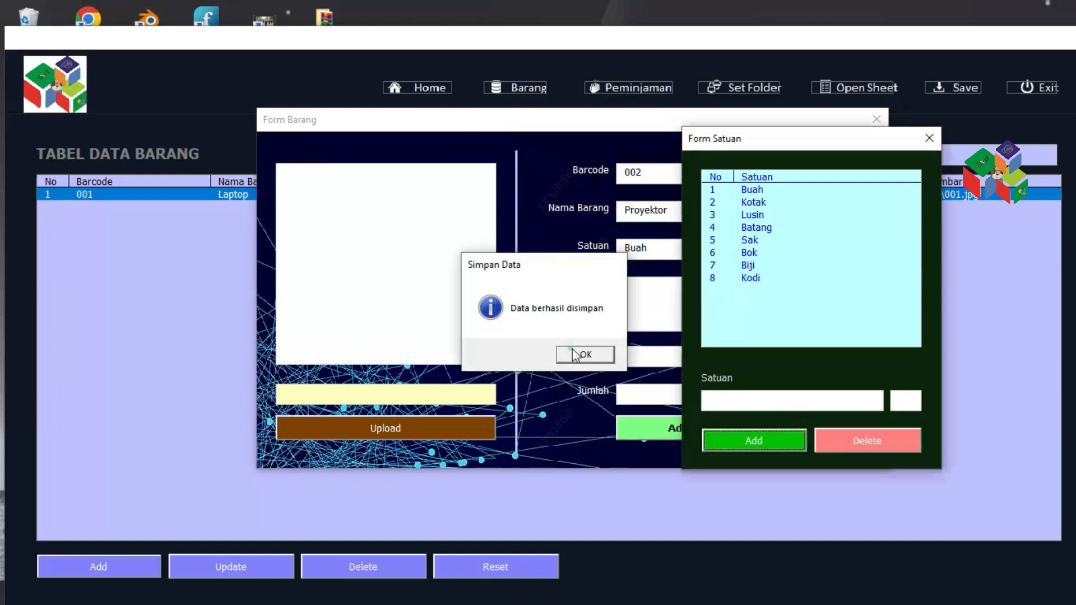
pyautogui.click(583, 355)
pyautogui.click(931, 138)
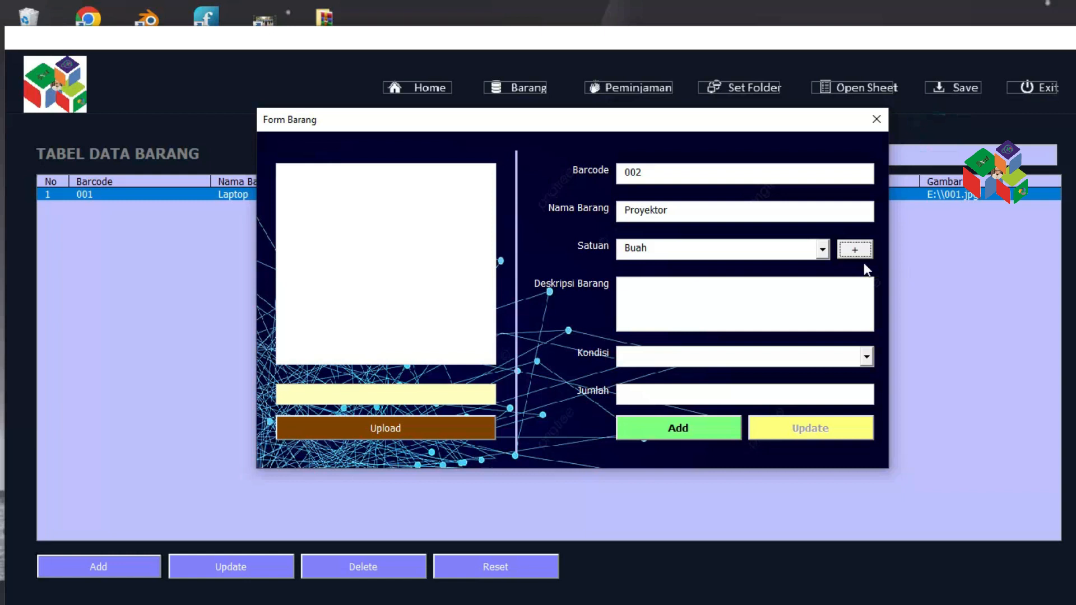
pyautogui.click(823, 249)
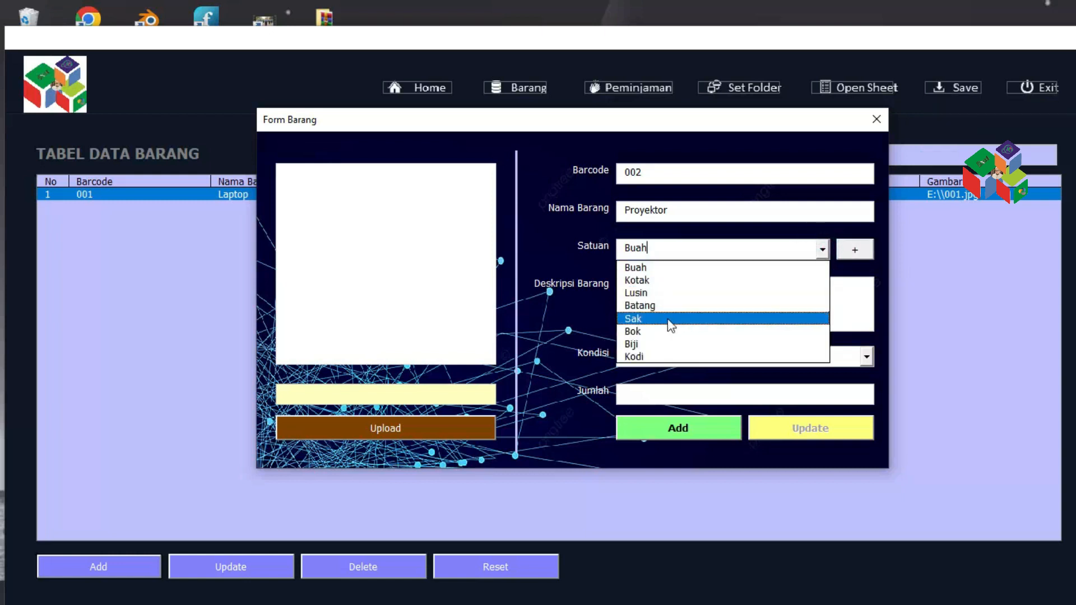
pyautogui.click(856, 251)
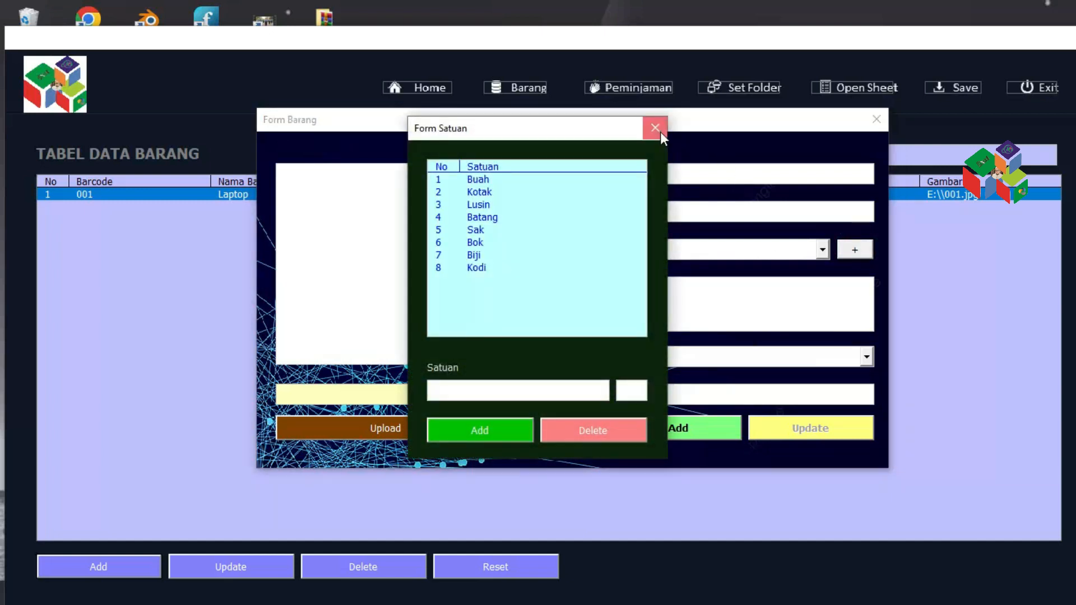
pyautogui.click(653, 130)
# Enter the item description "Proyektor Epson No Seri. 0987967"
pyautogui.click(681, 293)
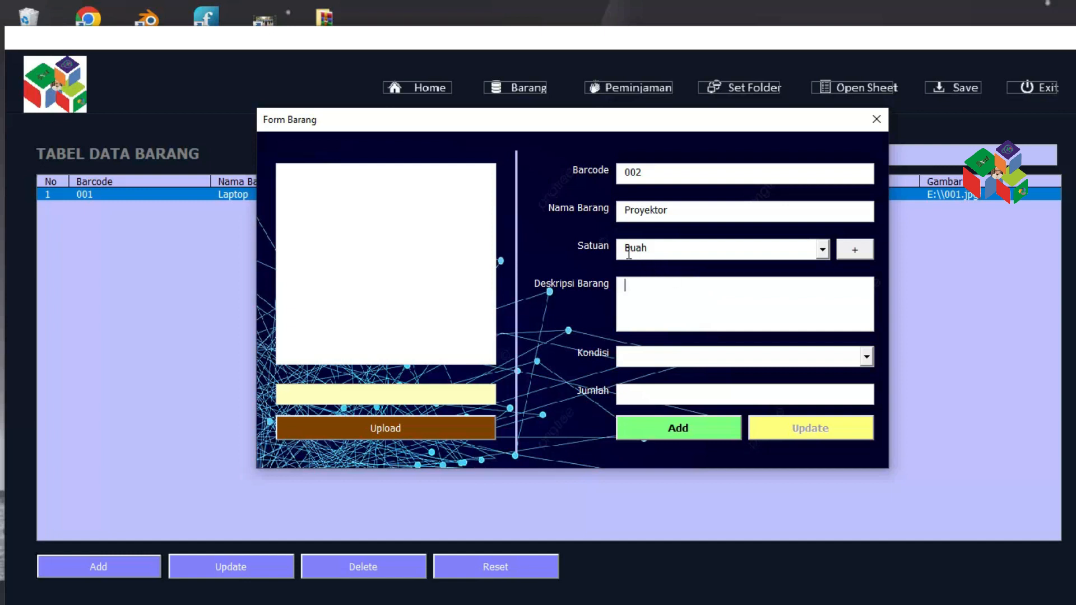
pyautogui.write('Proyektor Epsen')
pyautogui.press('BackSpace')
pyautogui.press('BackSpace')
pyautogui.press('BackSpace')
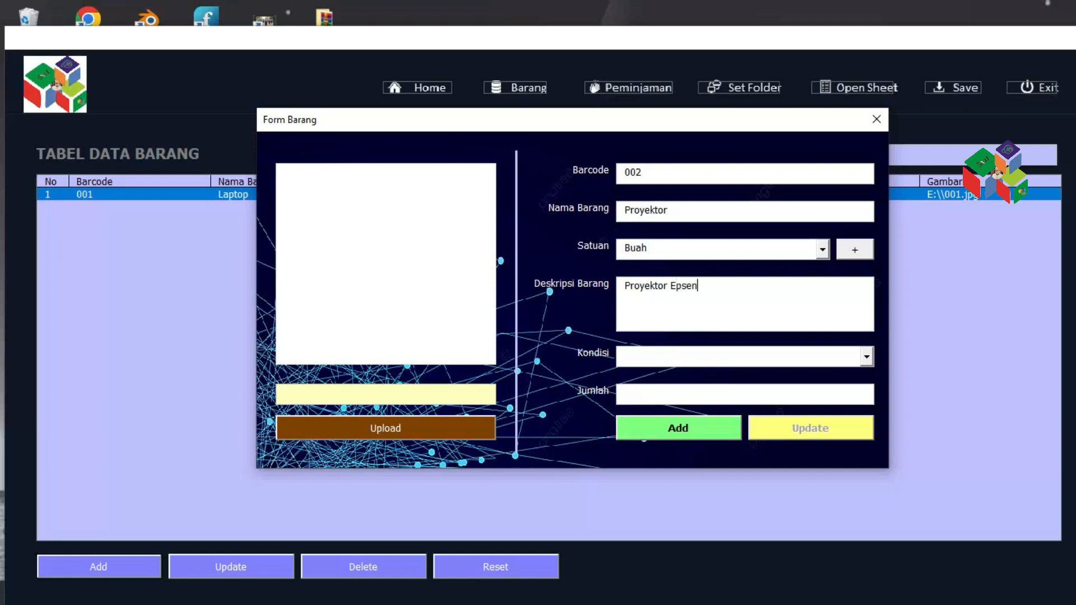
pyautogui.write('on No. 0987967')
pyautogui.click(713, 289)
pyautogui.press('BackSpace')
pyautogui.write('Seri')
# Set the item's condition to Baik and its quantity to 1
pyautogui.click(708, 353)
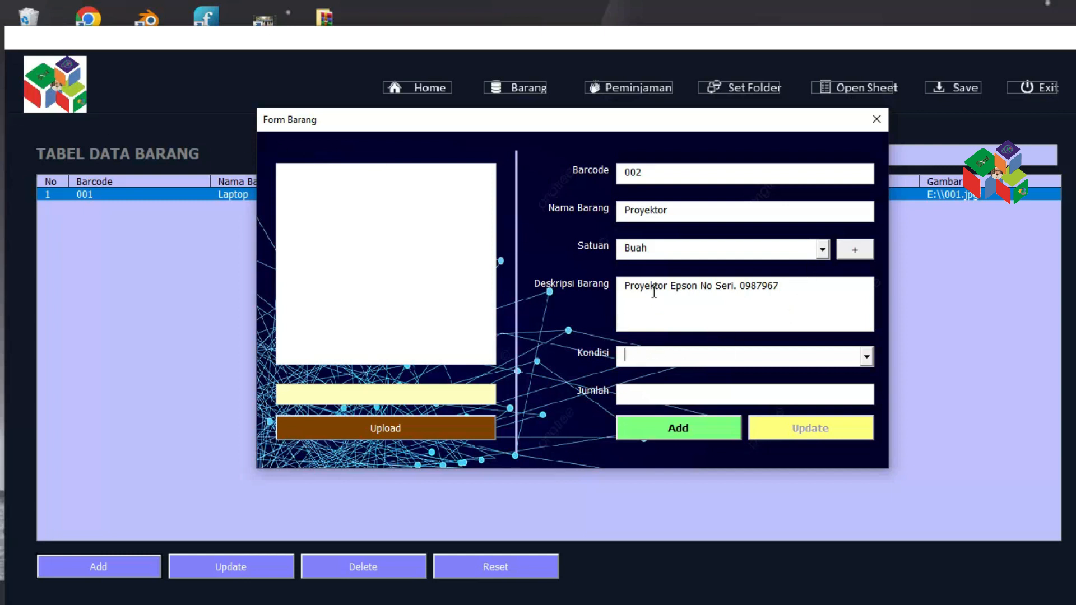
pyautogui.click(867, 357)
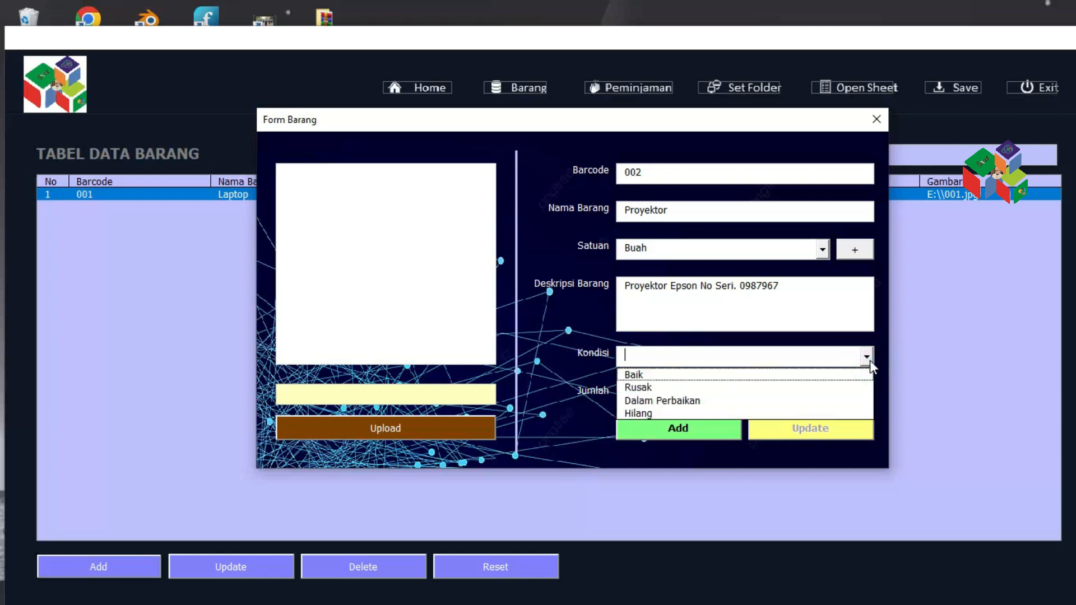
pyautogui.click(677, 374)
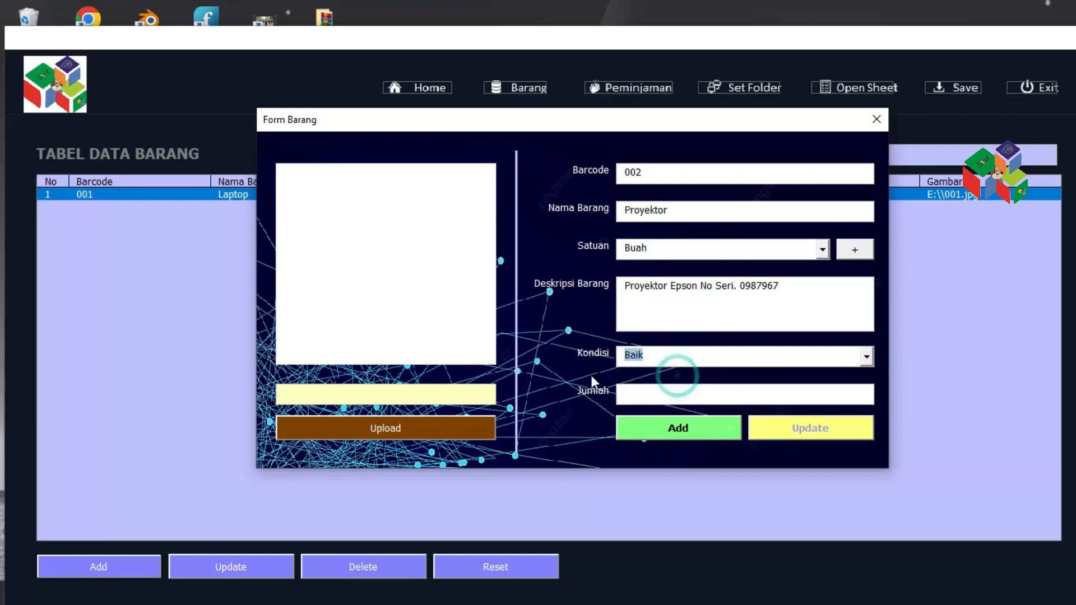
pyautogui.click(653, 396)
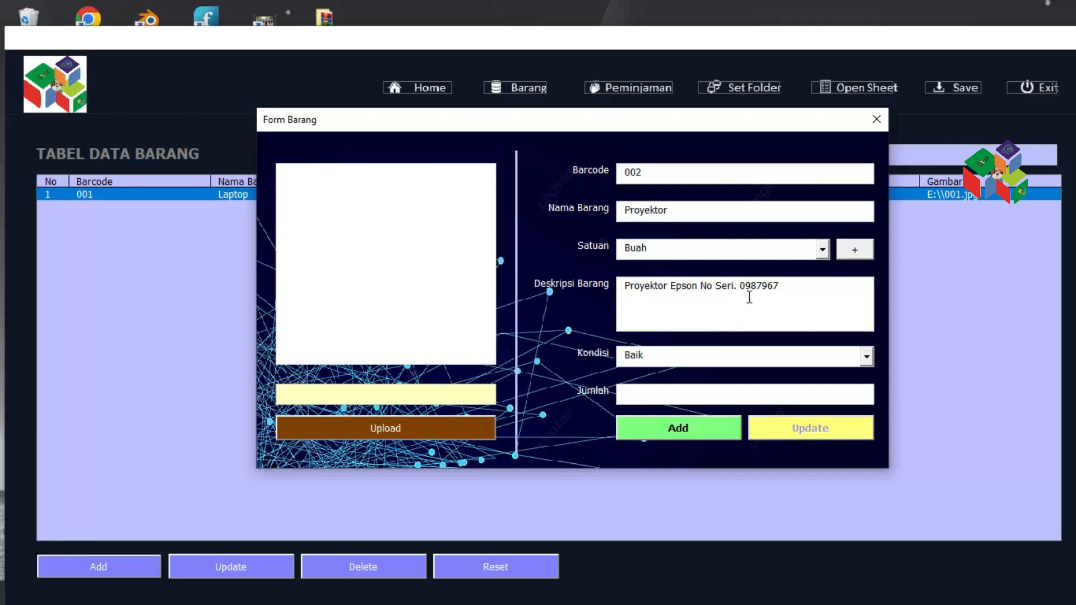
pyautogui.write('1')
# Upload proyektor.jpeg from the Downloads folder as the item's picture
pyautogui.click(389, 428)
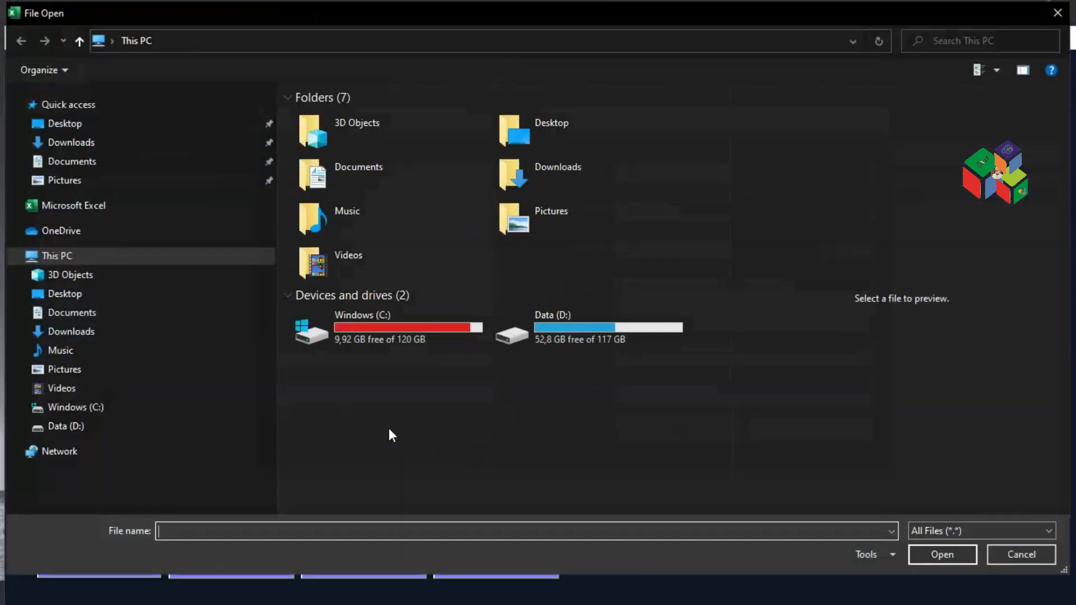
pyautogui.click(110, 146)
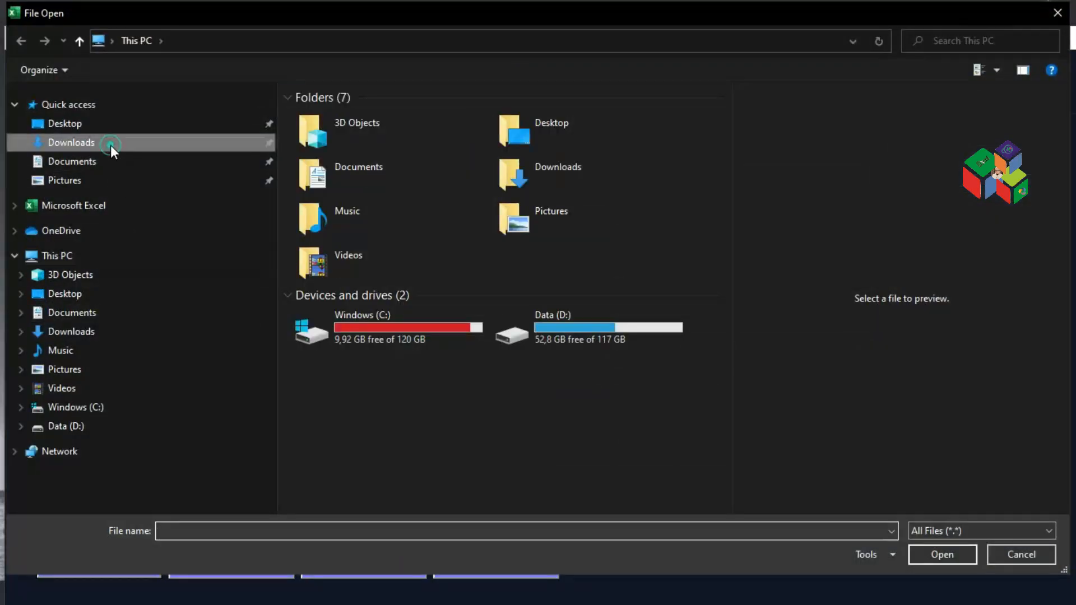
pyautogui.click(416, 152)
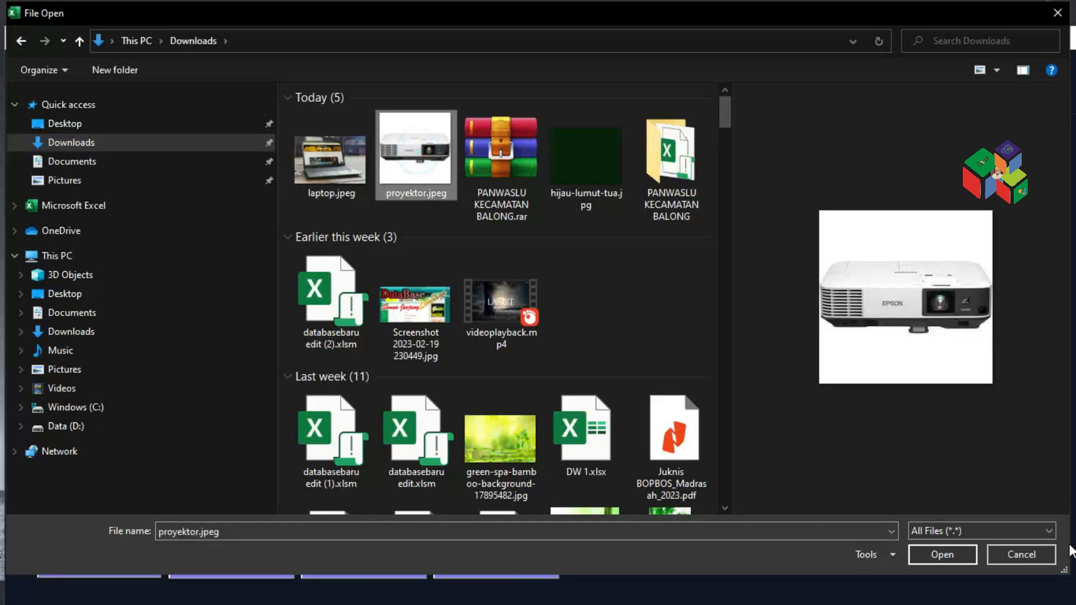
pyautogui.click(942, 555)
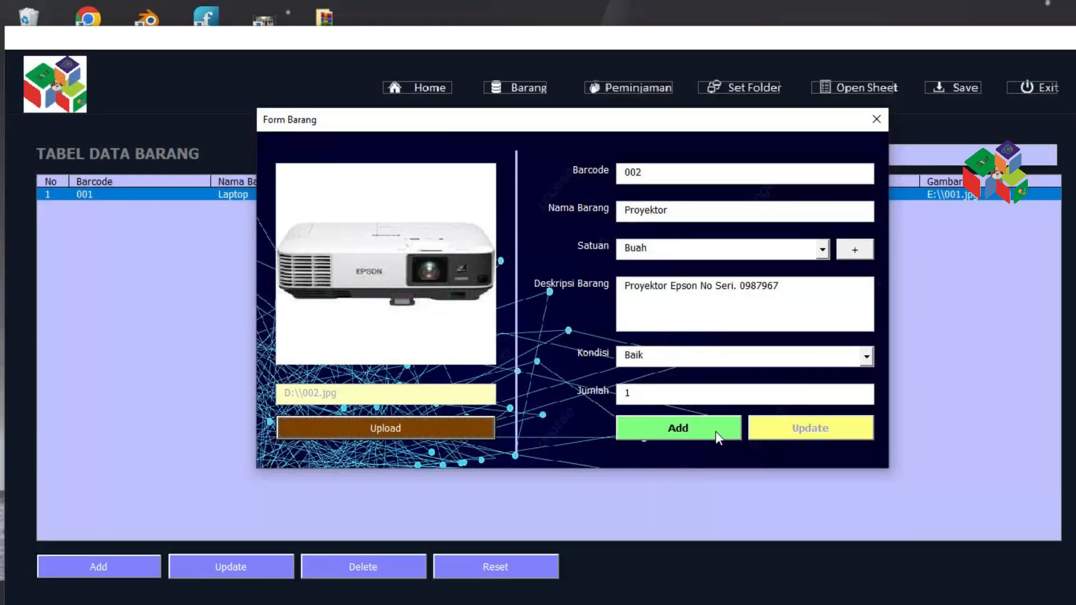
# Save the new projector item, close the item form and select the 002 record in the table
pyautogui.click(708, 428)
pyautogui.click(594, 352)
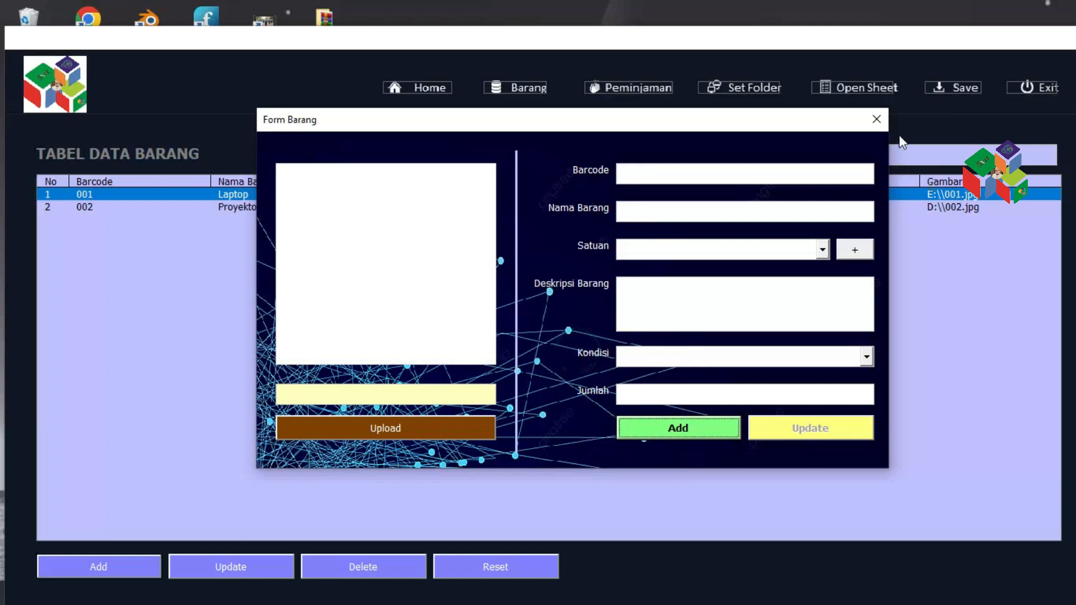
pyautogui.click(876, 120)
pyautogui.click(654, 207)
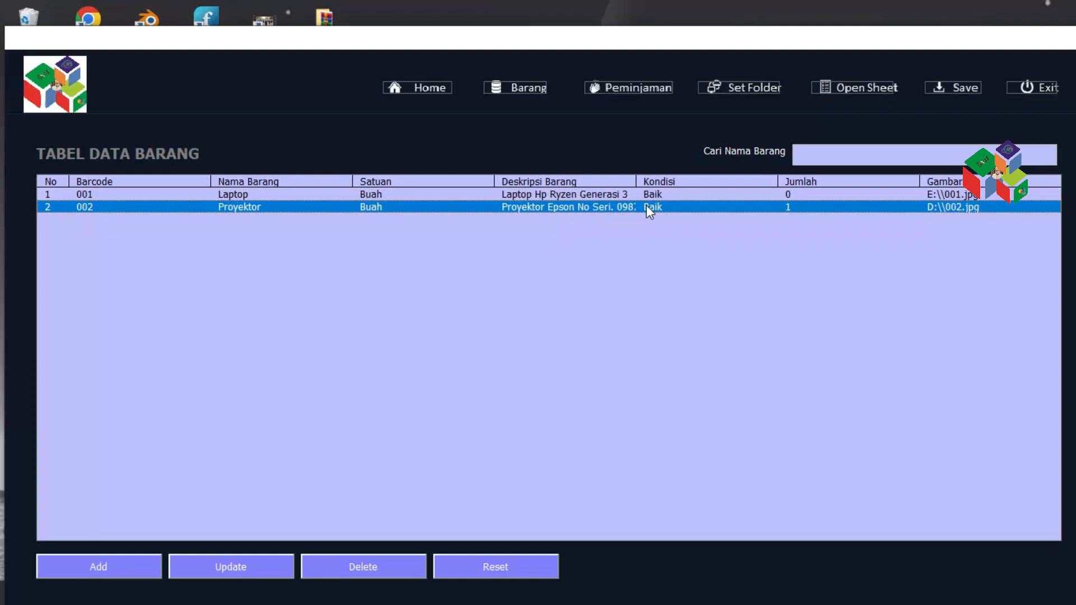
# Open the 001 Laptop item for updating and set its quantity to 1
pyautogui.click(621, 193)
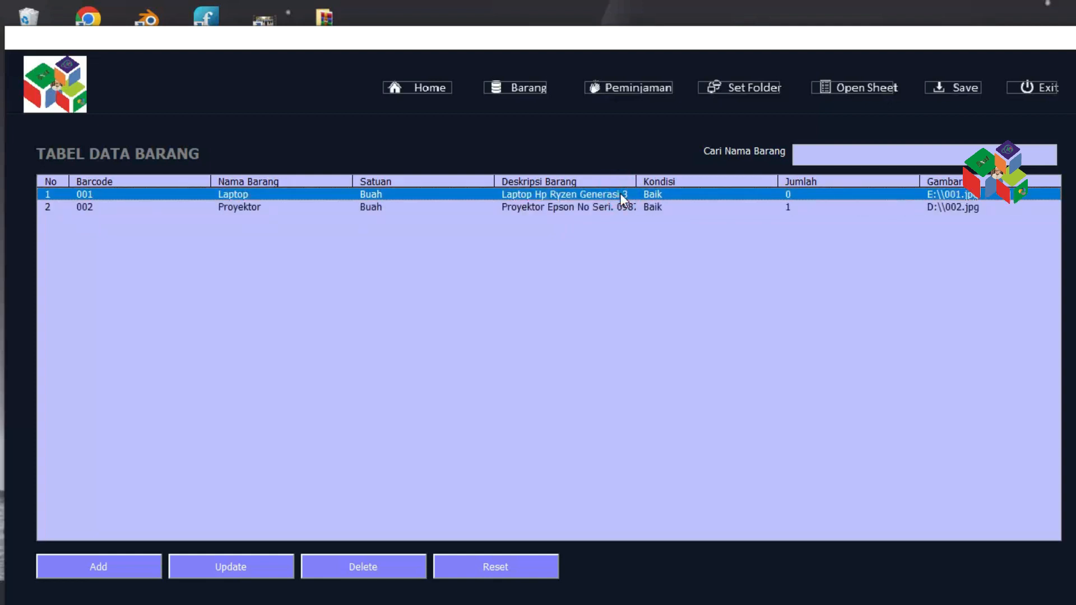
pyautogui.click(258, 570)
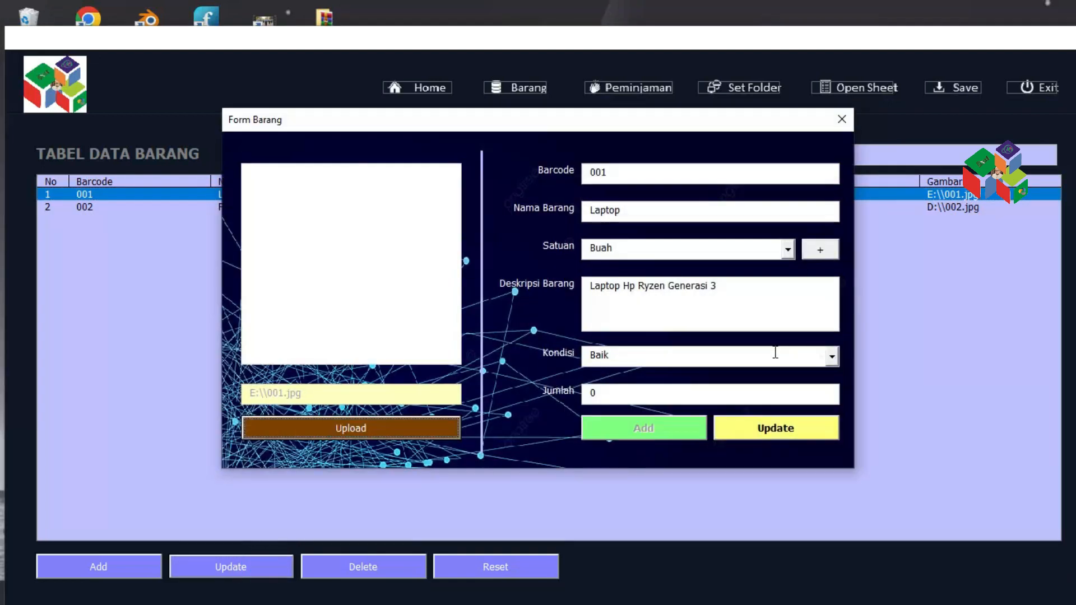
pyautogui.click(712, 389)
pyautogui.moveTo(611, 396); pyautogui.dragTo(553, 398)
pyautogui.write('1')
# Upload laptop.jpeg from the Downloads folder as the laptop's picture and save the updated item
pyautogui.click(392, 425)
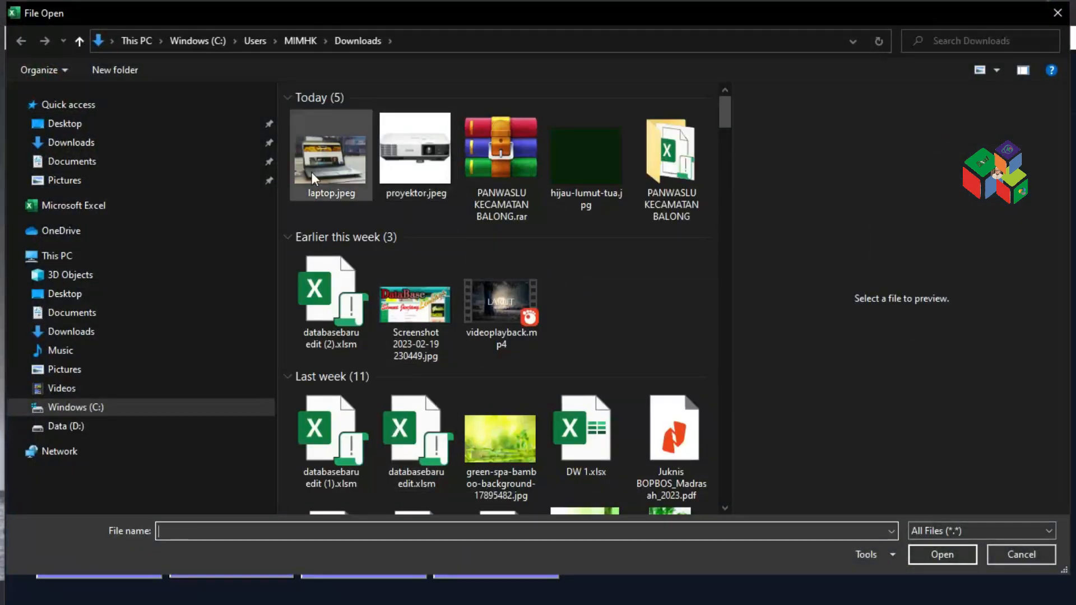
pyautogui.doubleClick(311, 171)
pyautogui.click(775, 429)
pyautogui.click(600, 354)
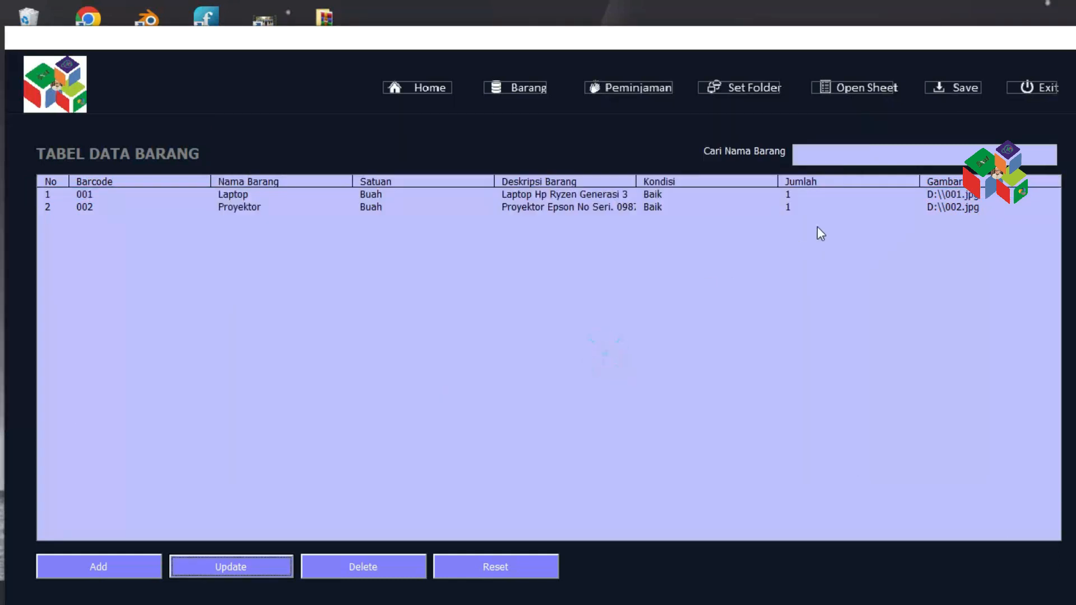
pyautogui.click(780, 197)
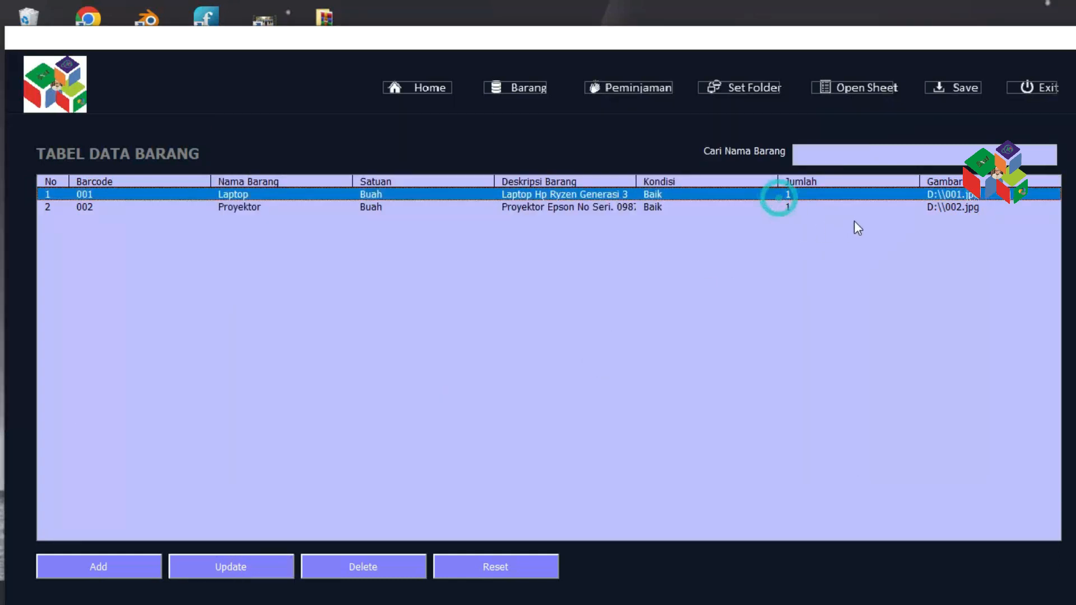
pyautogui.click(968, 208)
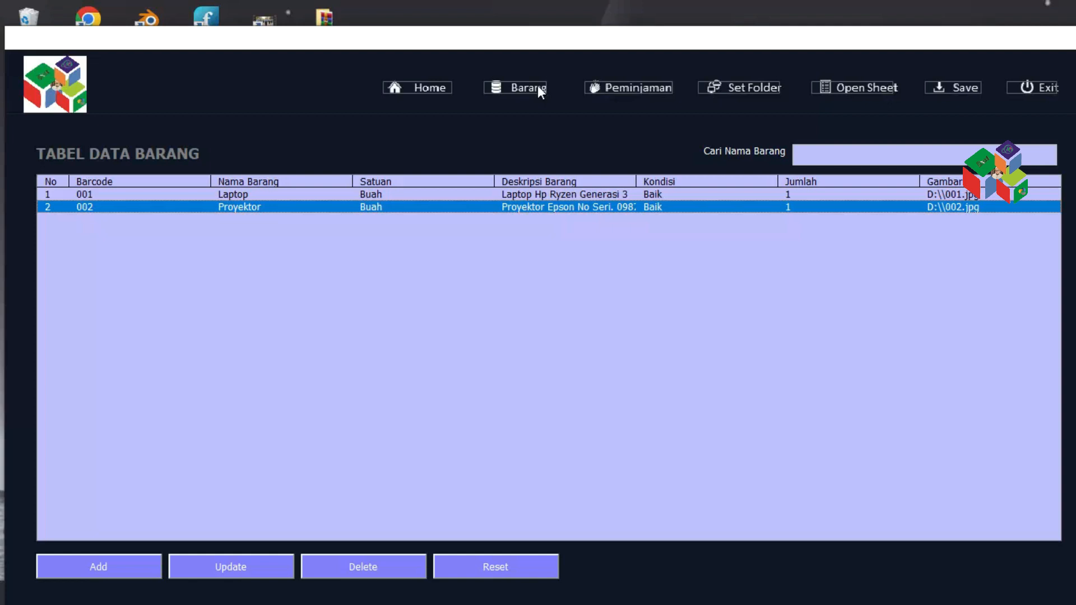
# Open a new loan form in the Peminjaman section and generate a new loan number
pyautogui.click(639, 89)
pyautogui.click(96, 572)
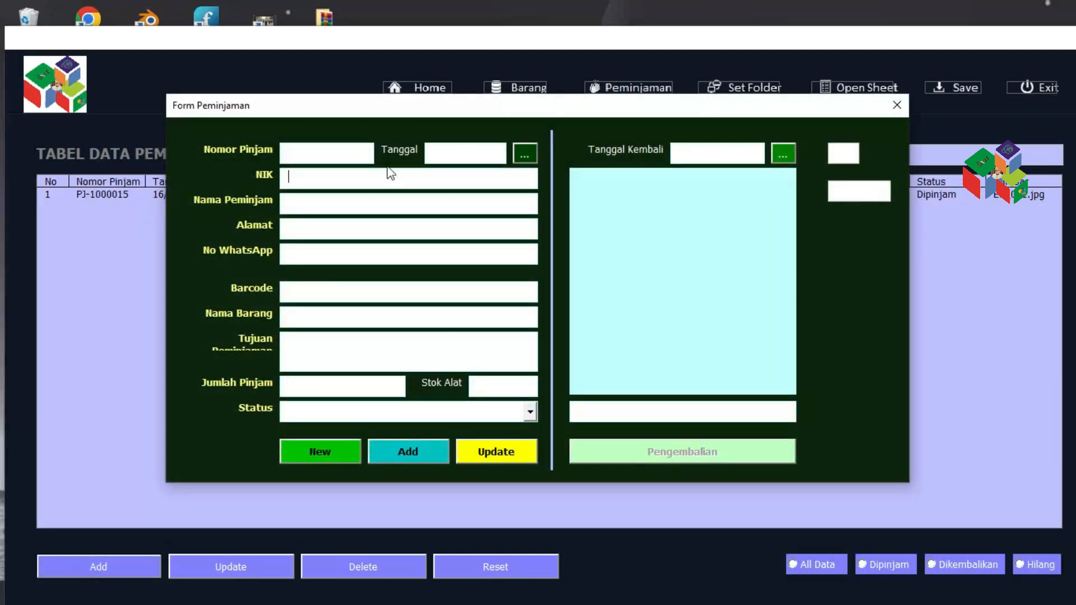
pyautogui.click(333, 153)
pyautogui.click(307, 151)
pyautogui.click(299, 452)
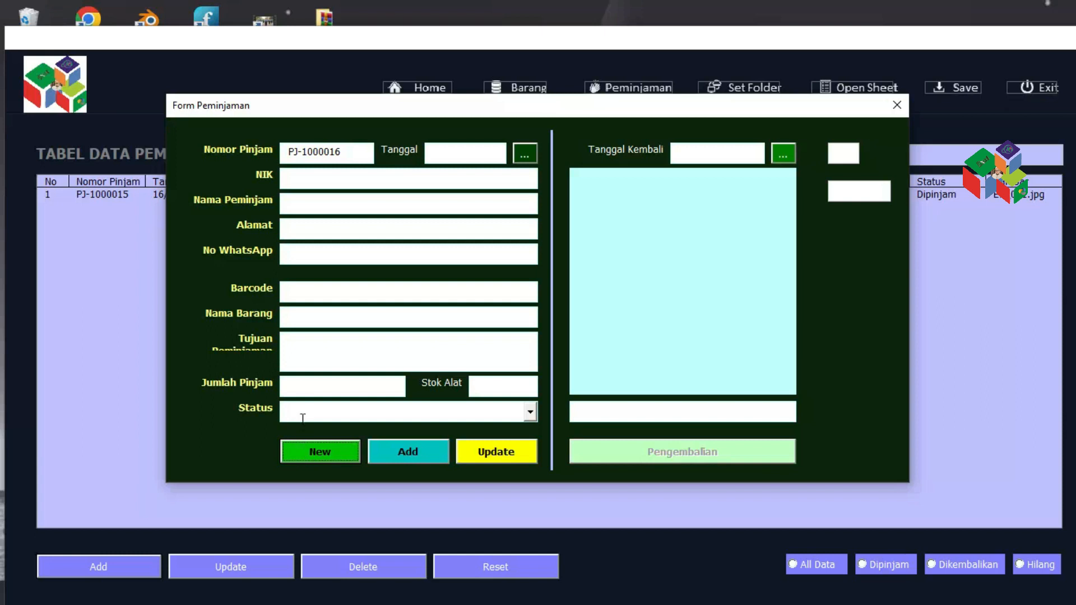
# Set the loan date to 22 February 2023
pyautogui.click(524, 152)
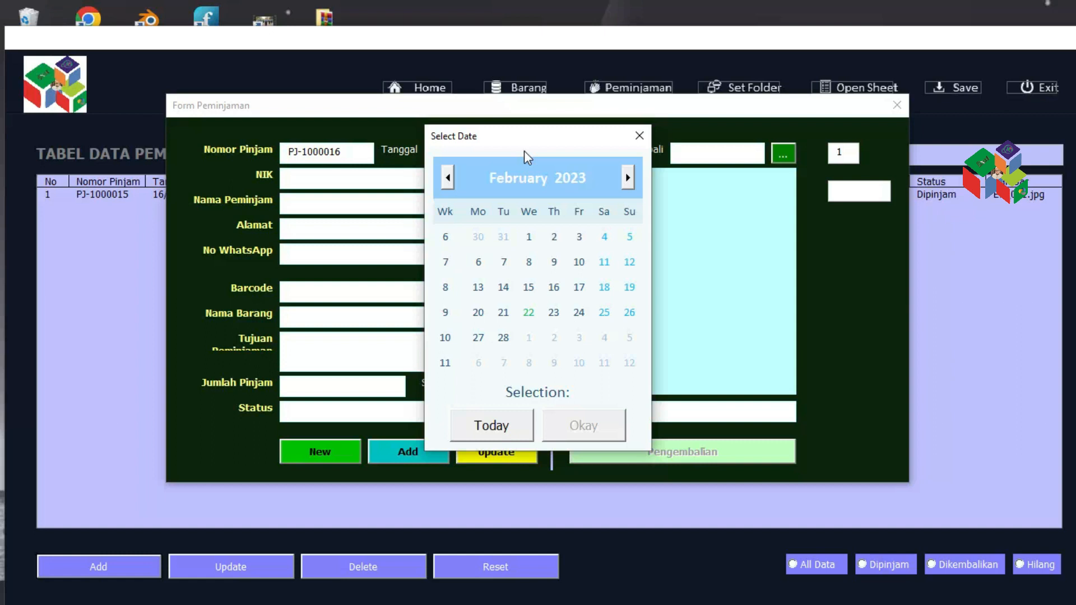
pyautogui.click(533, 315)
pyautogui.click(584, 427)
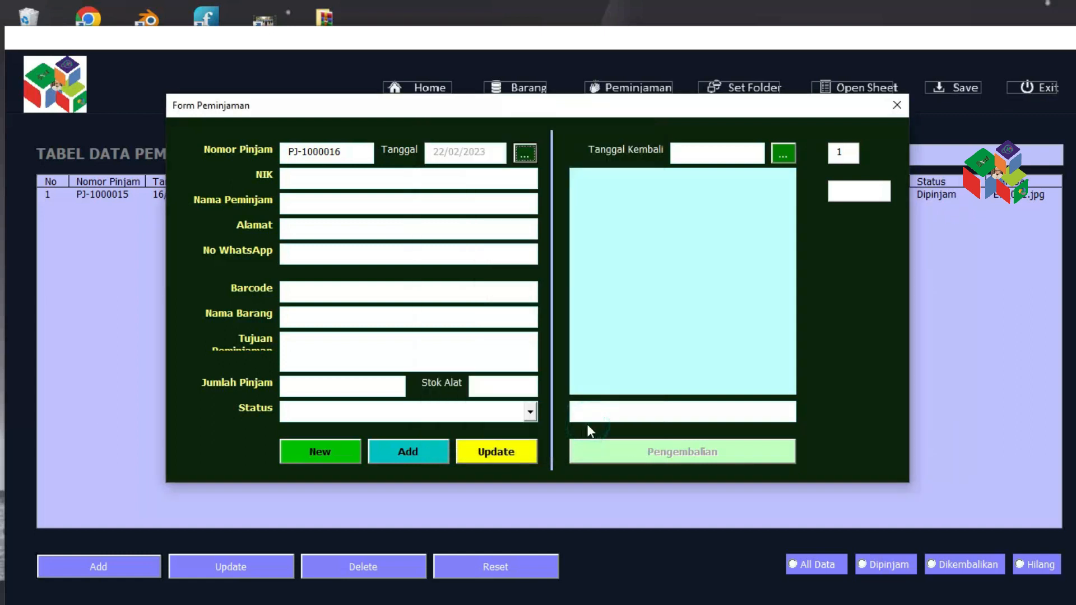
# Enter the borrower's identity number (NIK) and name in the loan form
pyautogui.click(349, 183)
pyautogui.write('333333')
pyautogui.click(340, 205)
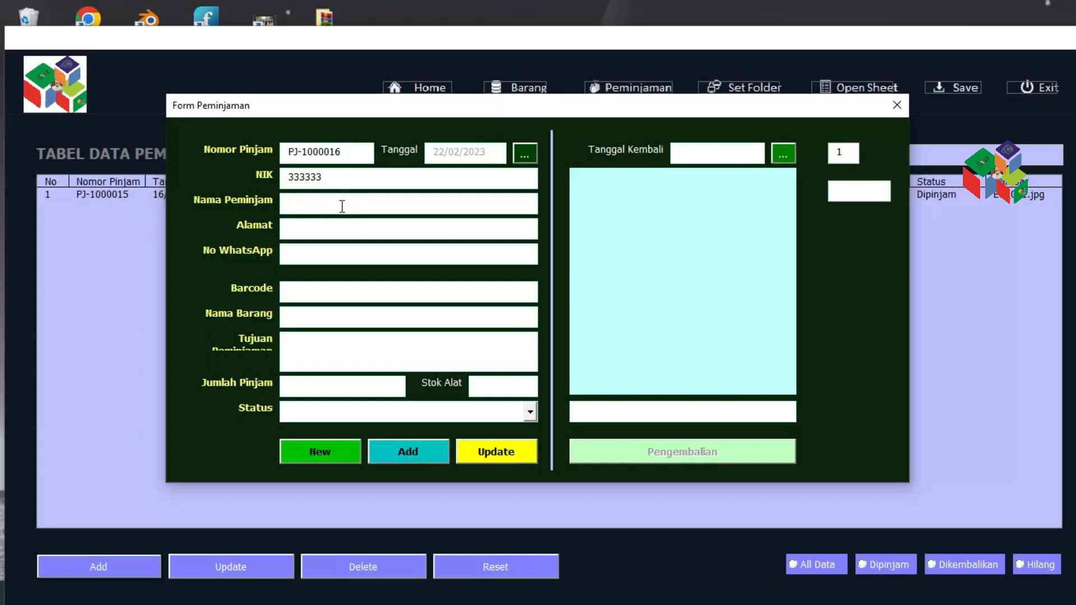
pyautogui.write('melati')
pyautogui.press('BackSpace')
pyautogui.press('BackSpace')
pyautogui.press('BackSpace')
pyautogui.press('BackSpace')
pyautogui.press('BackSpace')
pyautogui.press('BackSpace')
pyautogui.write('Melati')
# Fill in the borrower's address and WhatsApp number
pyautogui.click(339, 225)
pyautogui.write('Mawar')
pyautogui.click(340, 258)
pyautogui.write('08978')
# Enter barcode 002 for the borrowed item and "Untuk Pelatihan" as the loan purpose
pyautogui.click(346, 297)
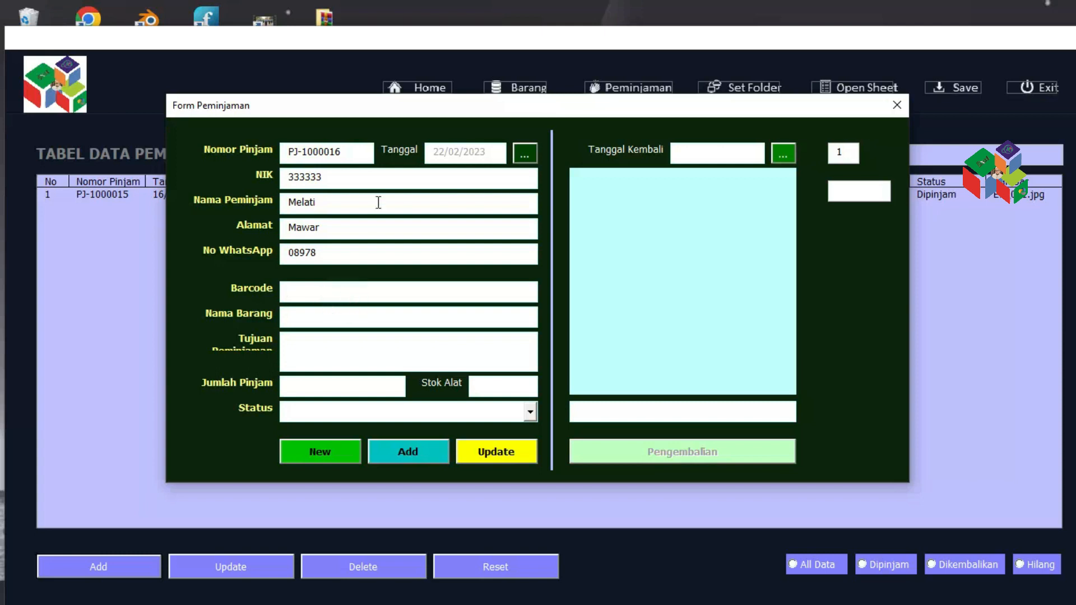
pyautogui.moveTo(388, 103)
pyautogui.mouseDown()
pyautogui.moveTo(400, 222)
pyautogui.moveTo(396, 114)
pyautogui.mouseUp()
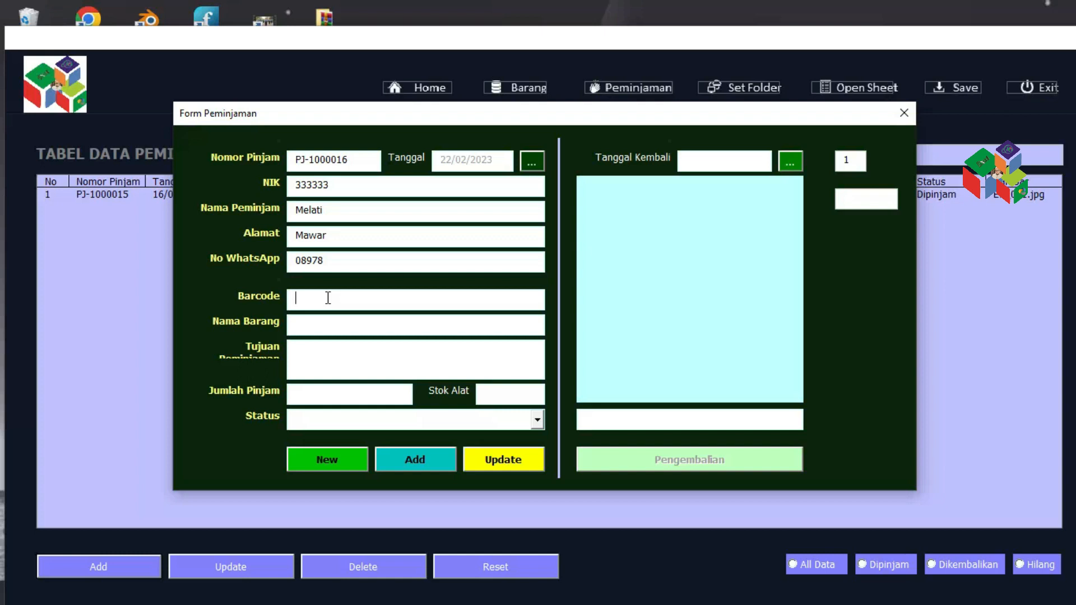
pyautogui.write('002')
pyautogui.click(353, 365)
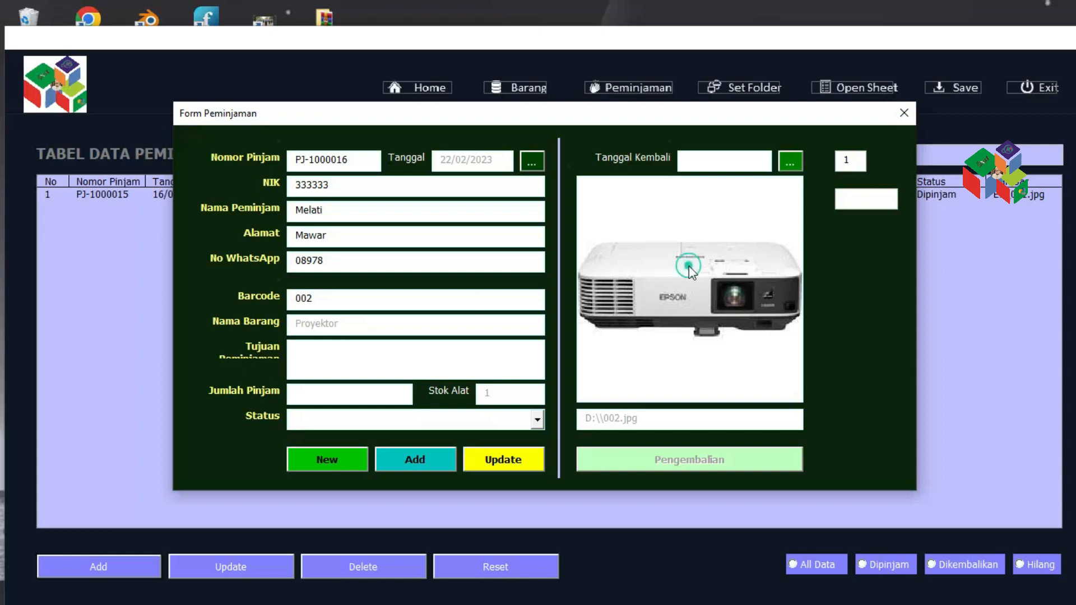
pyautogui.click(325, 354)
pyautogui.write('Untuk Pelatihan')
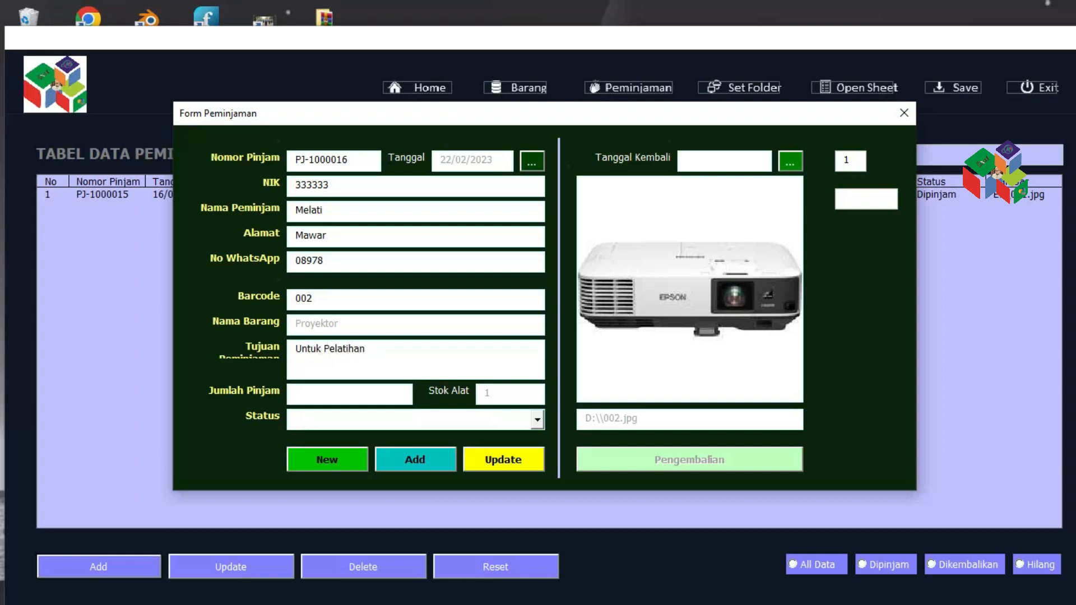
# Set the loan quantity to 1 and the loan status to Dipinjam
pyautogui.click(365, 391)
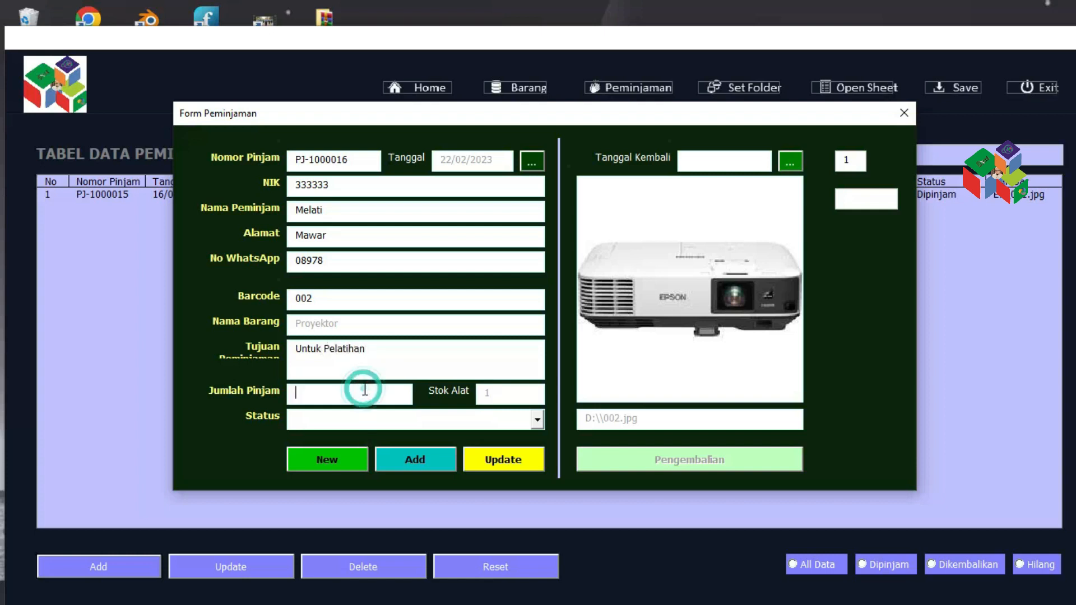
pyautogui.write('1')
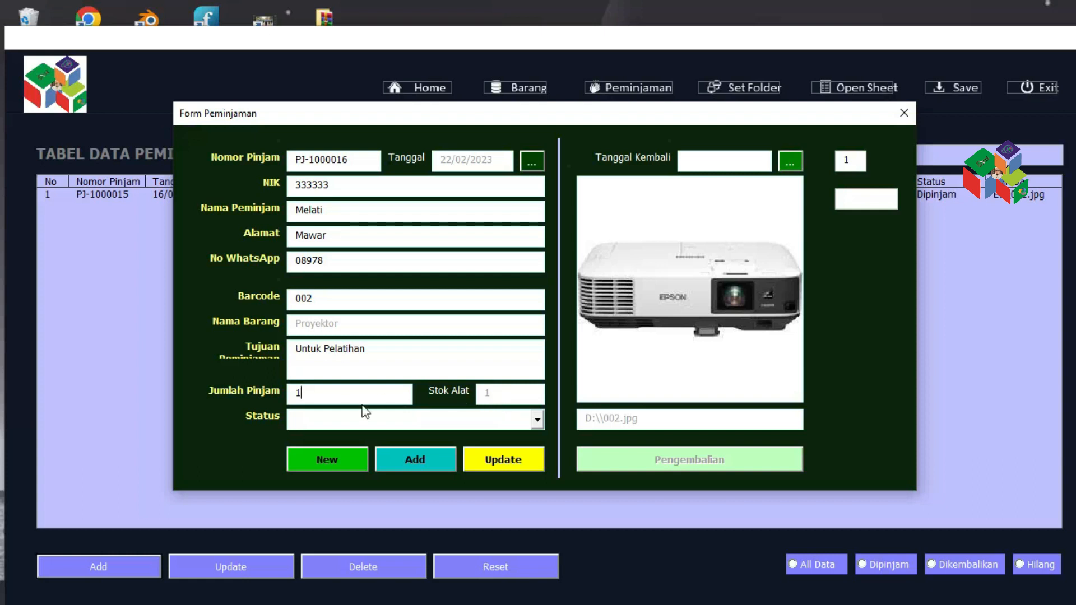
pyautogui.click(538, 418)
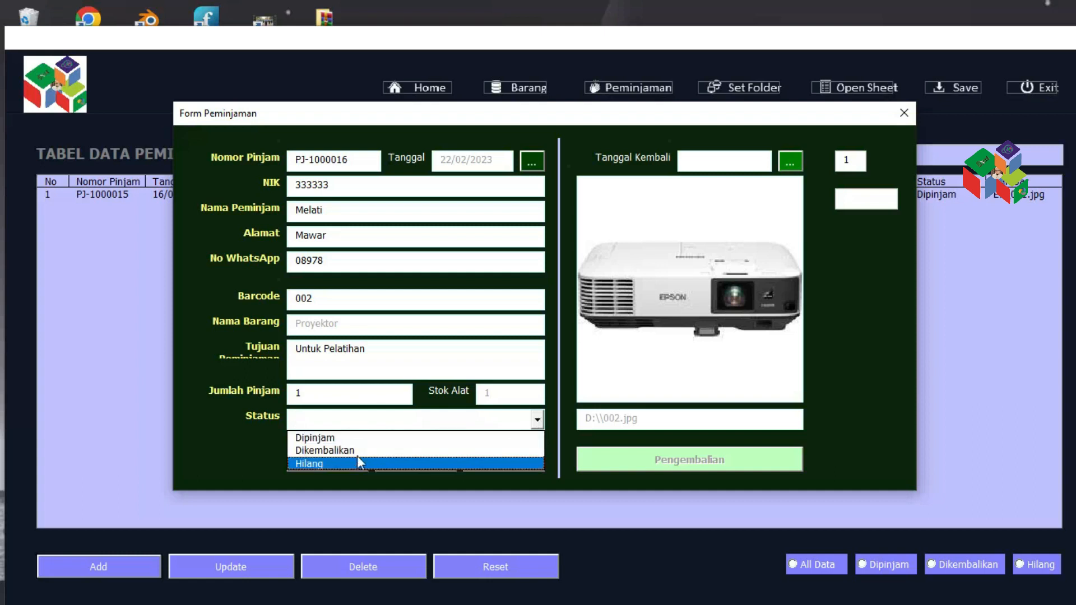
pyautogui.click(360, 439)
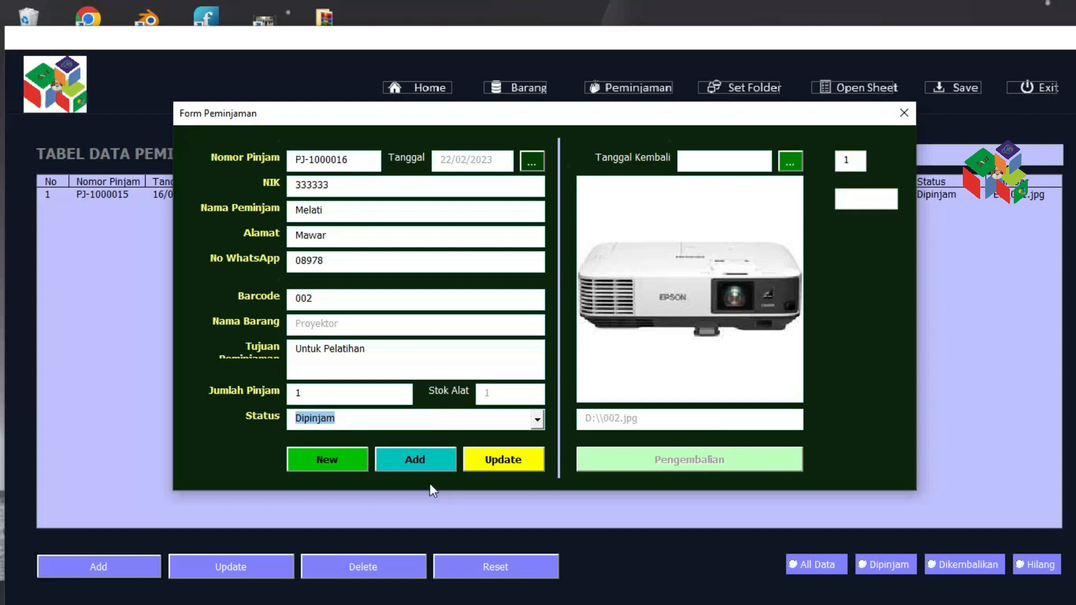
# Save the new loan record and close the loan form
pyautogui.click(415, 466)
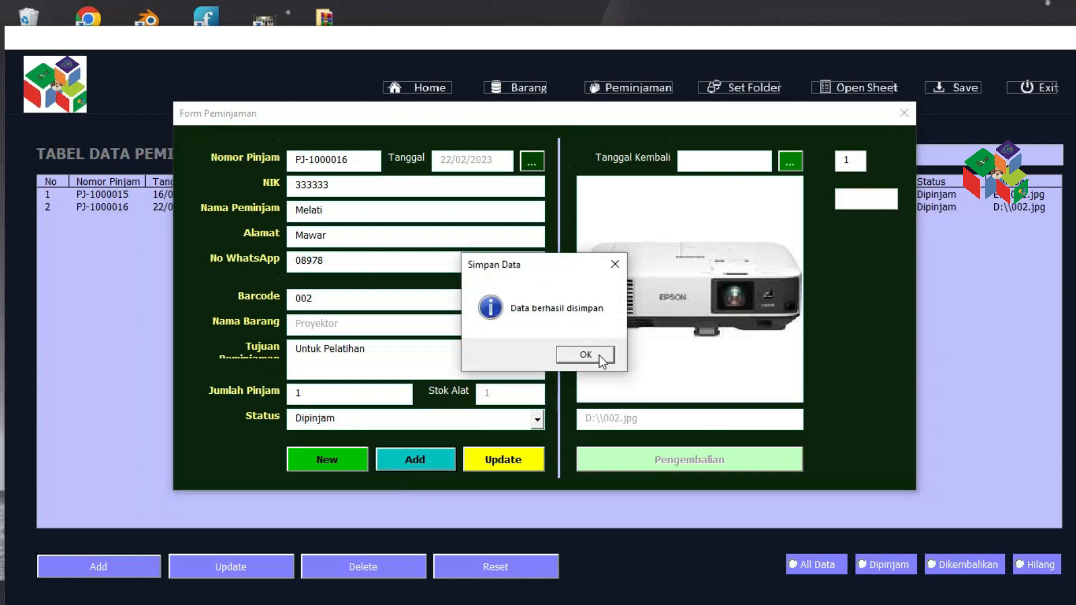
pyautogui.click(586, 355)
pyautogui.click(551, 357)
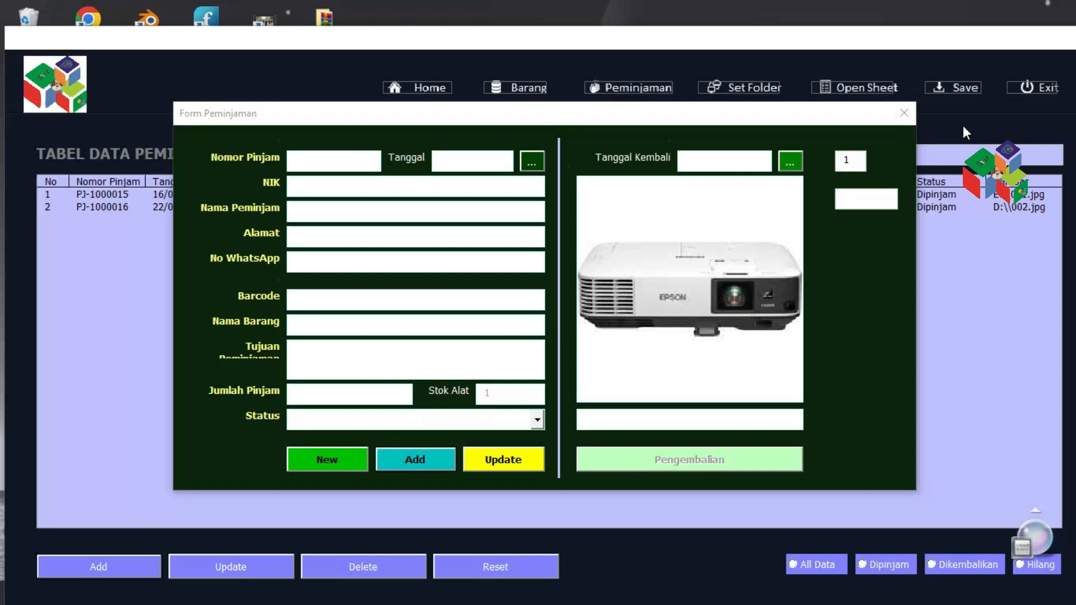
pyautogui.click(910, 119)
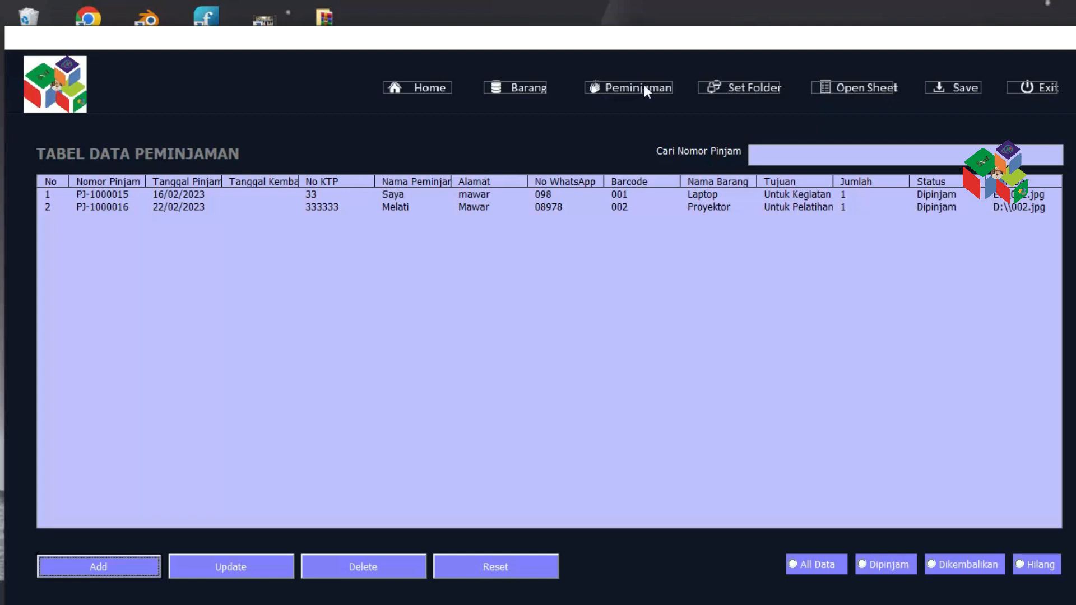
# Update the 002 Proyektor item in the Barang section to a quantity of 2 and save it
pyautogui.click(520, 90)
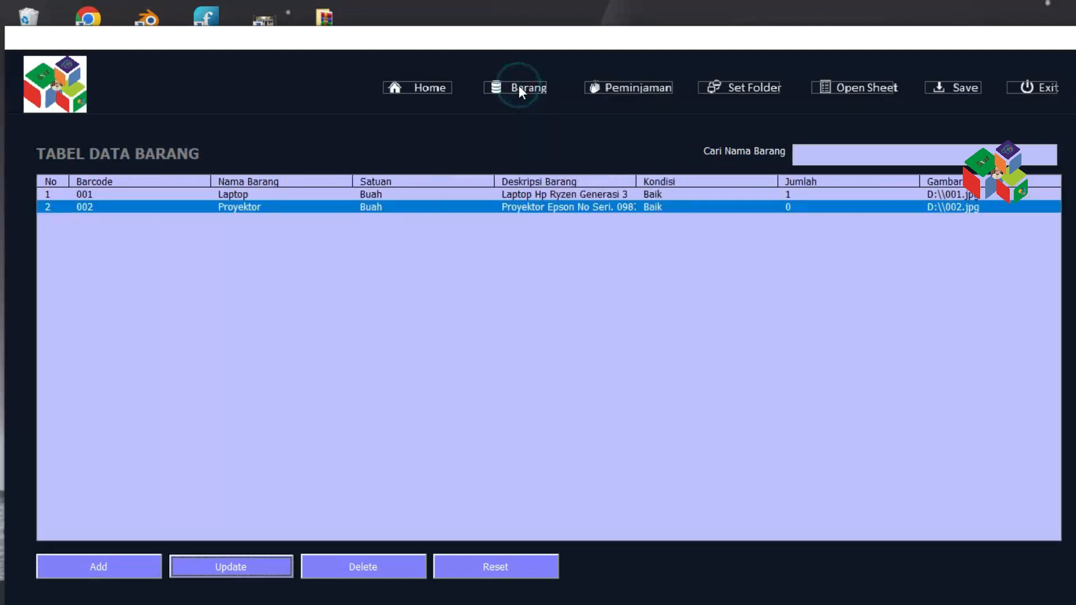
pyautogui.click(556, 208)
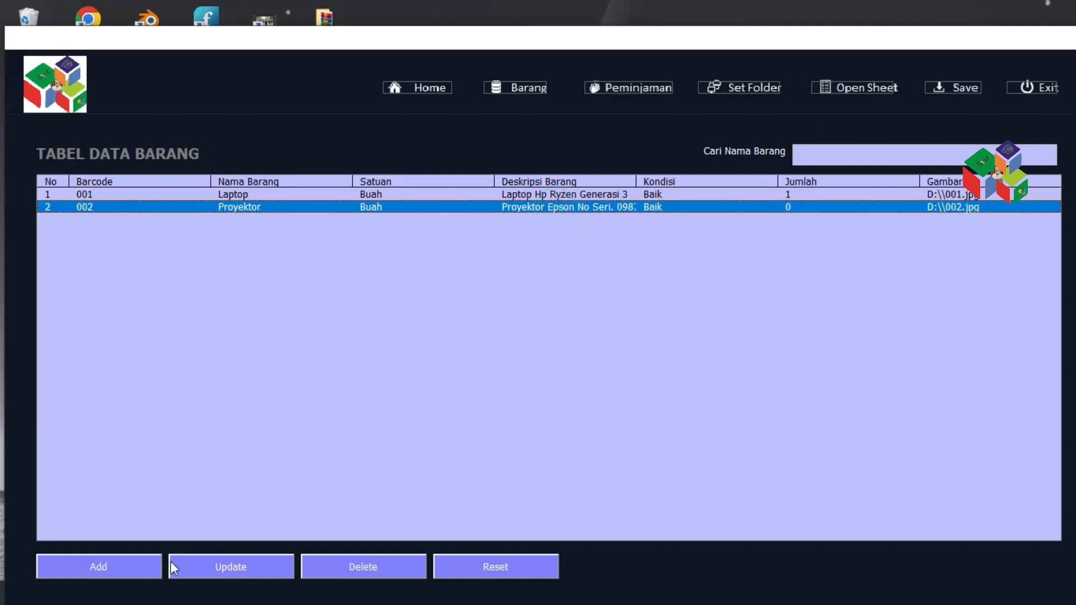
pyautogui.click(233, 566)
pyautogui.doubleClick(657, 392)
pyautogui.write('2')
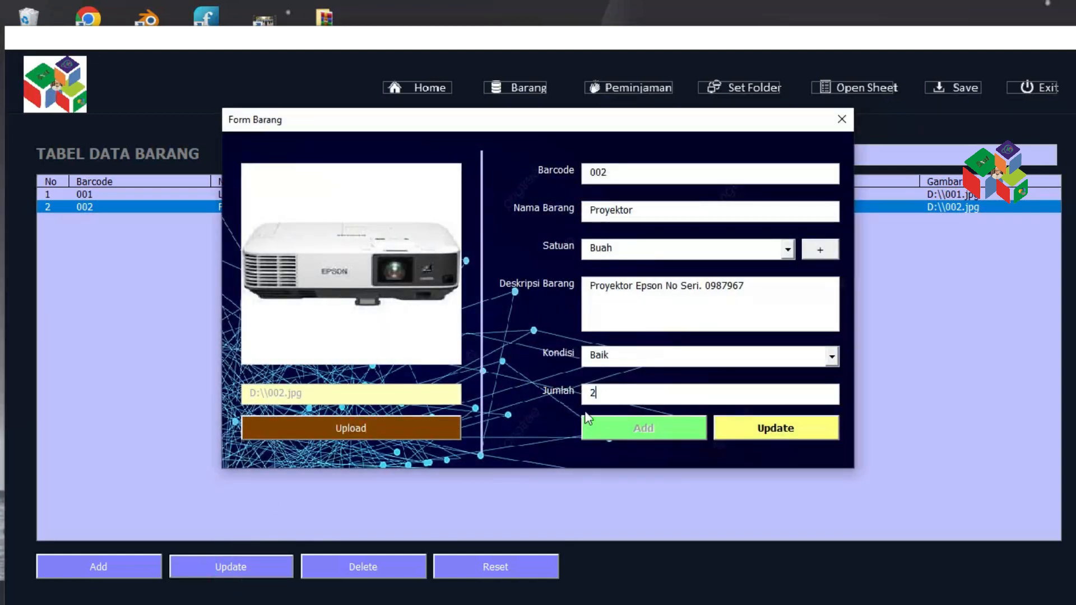
pyautogui.click(776, 429)
pyautogui.click(610, 346)
pyautogui.click(849, 292)
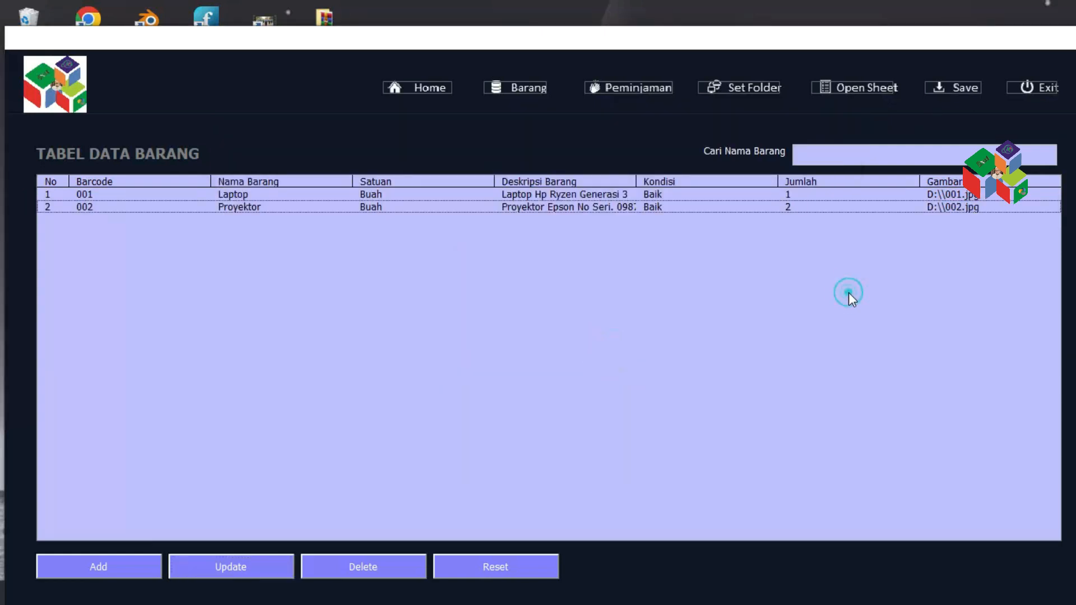
# Change the 001 Laptop item's quantity to 2 and save the update
pyautogui.click(798, 194)
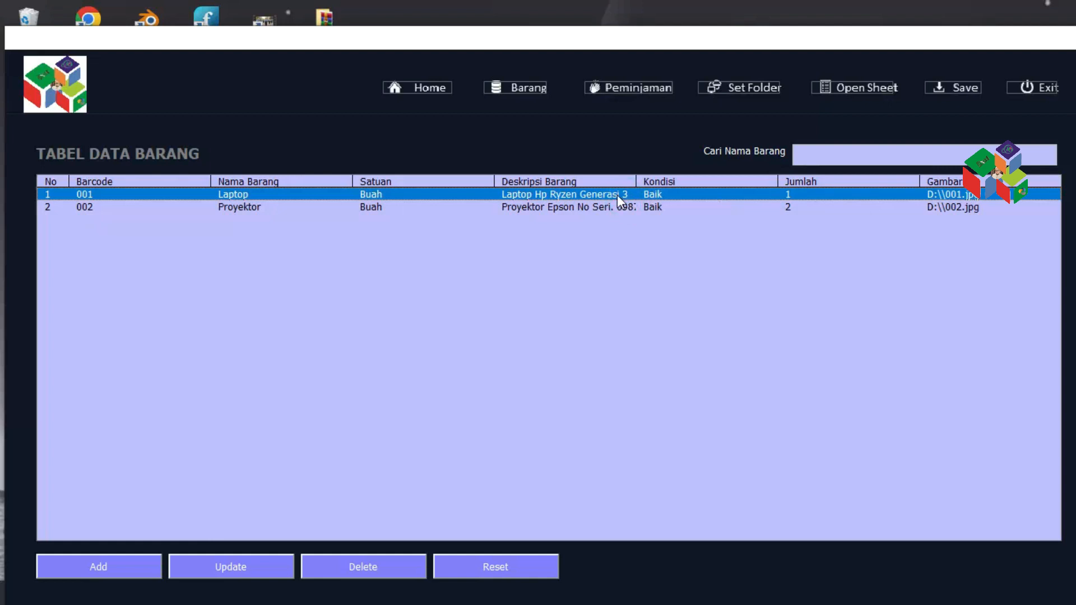
pyautogui.click(241, 557)
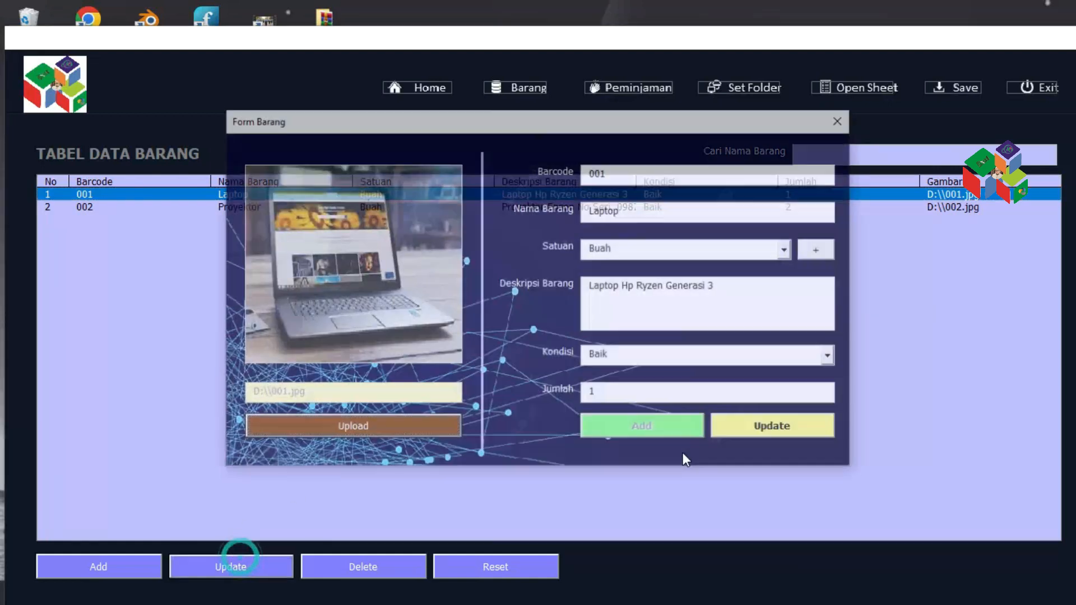
pyautogui.click(639, 407)
pyautogui.click(603, 393)
pyautogui.press('BackSpace')
pyautogui.write('2')
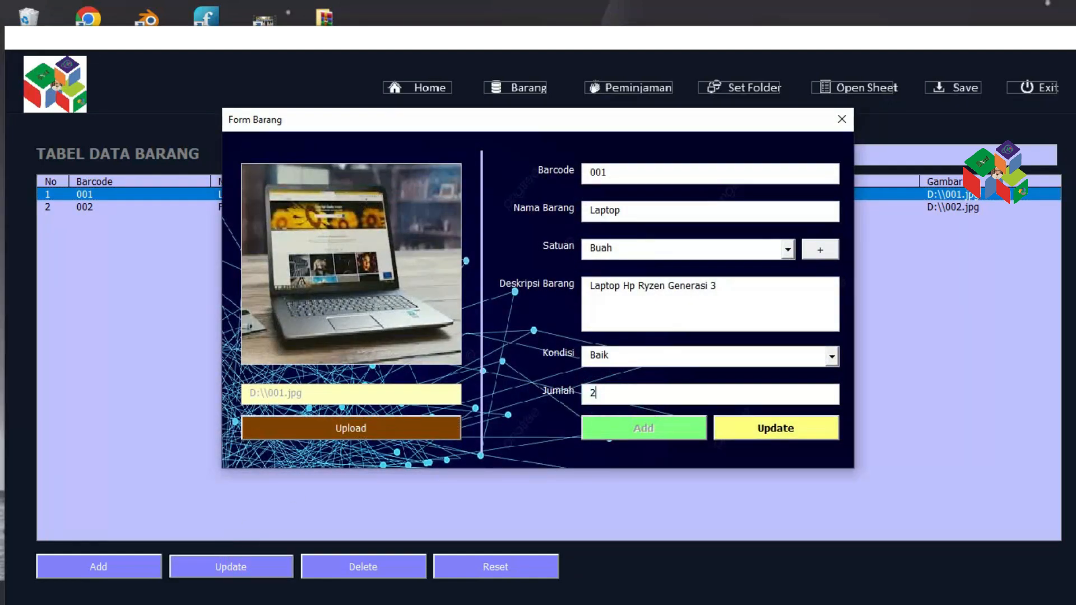
pyautogui.click(732, 428)
pyautogui.click(606, 361)
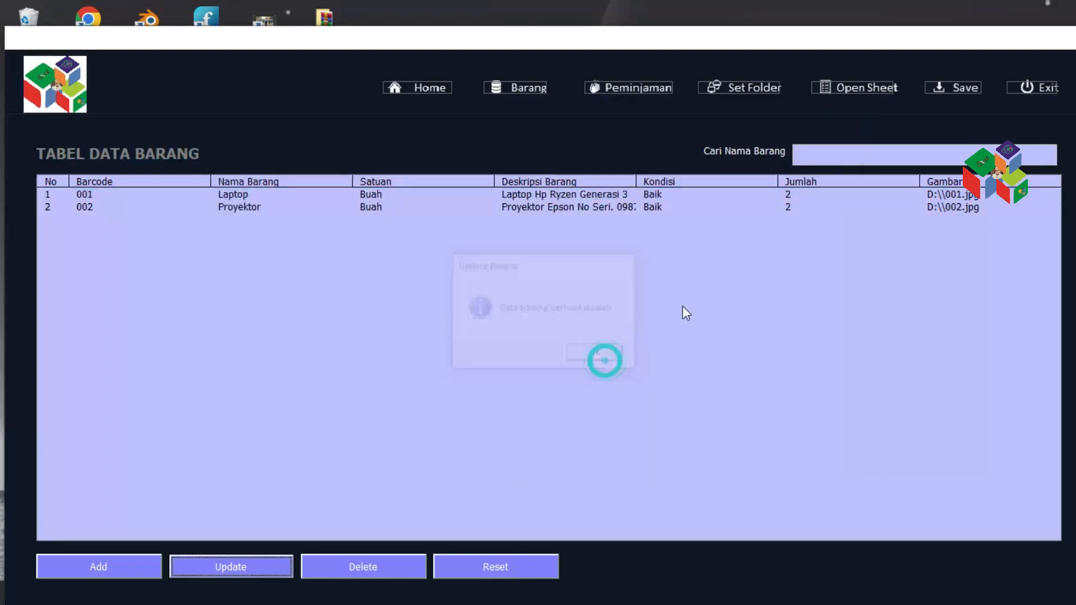
pyautogui.click(796, 205)
pyautogui.click(709, 270)
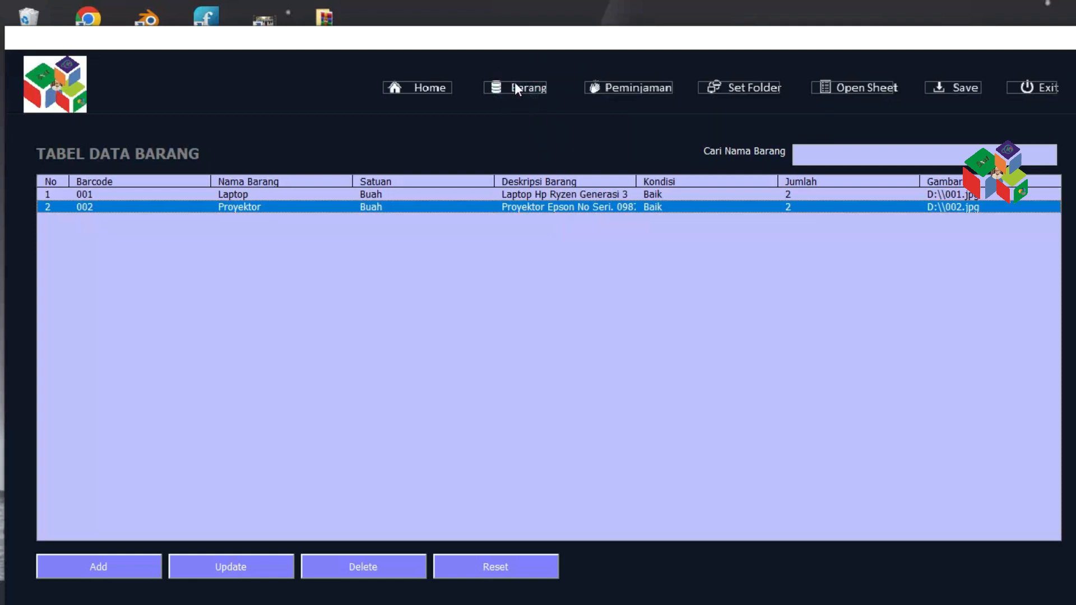
pyautogui.click(107, 567)
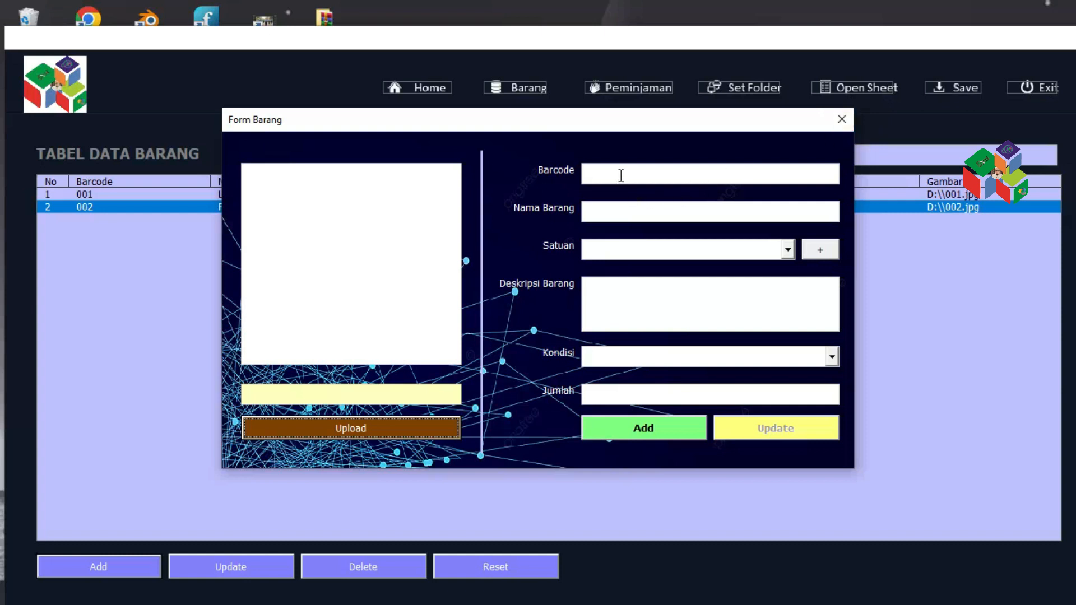
pyautogui.click(836, 120)
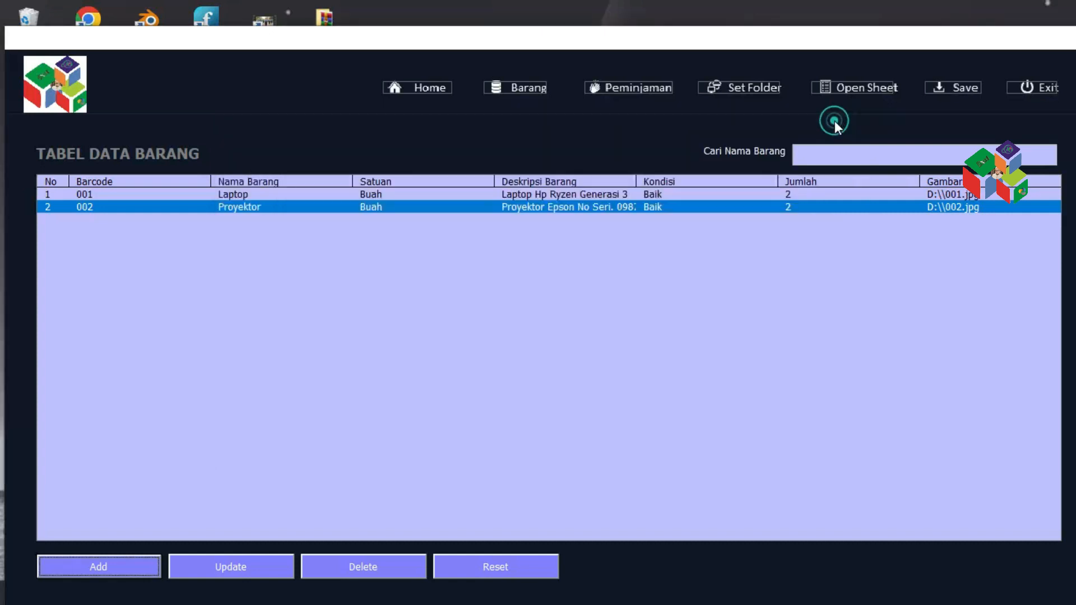
# Open the Proyektor loan record in the Peminjaman section, examine its status options and return date field, and close the form
pyautogui.click(626, 88)
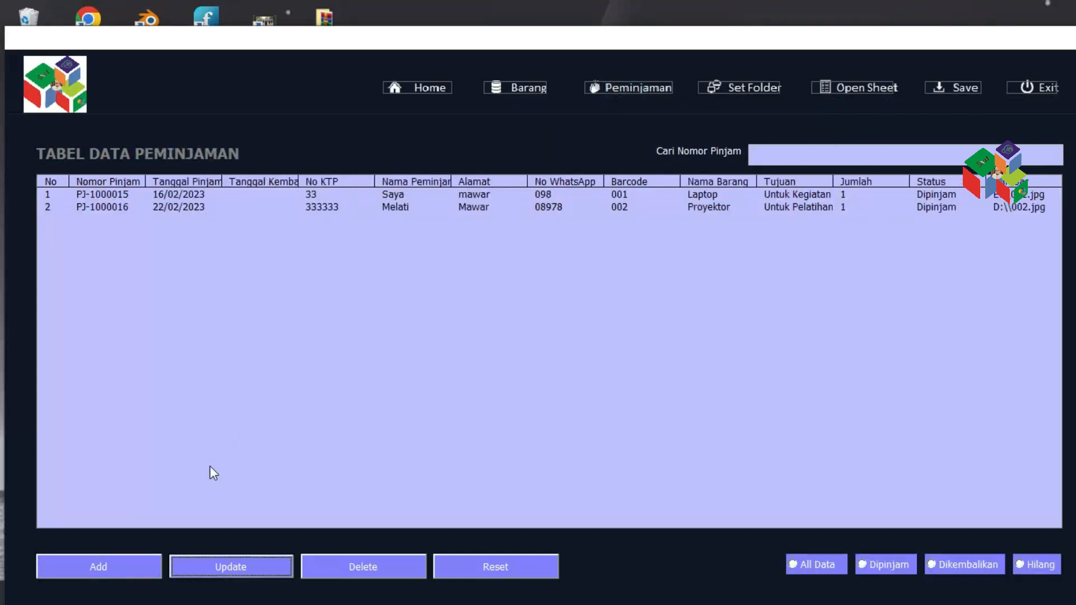
pyautogui.click(368, 208)
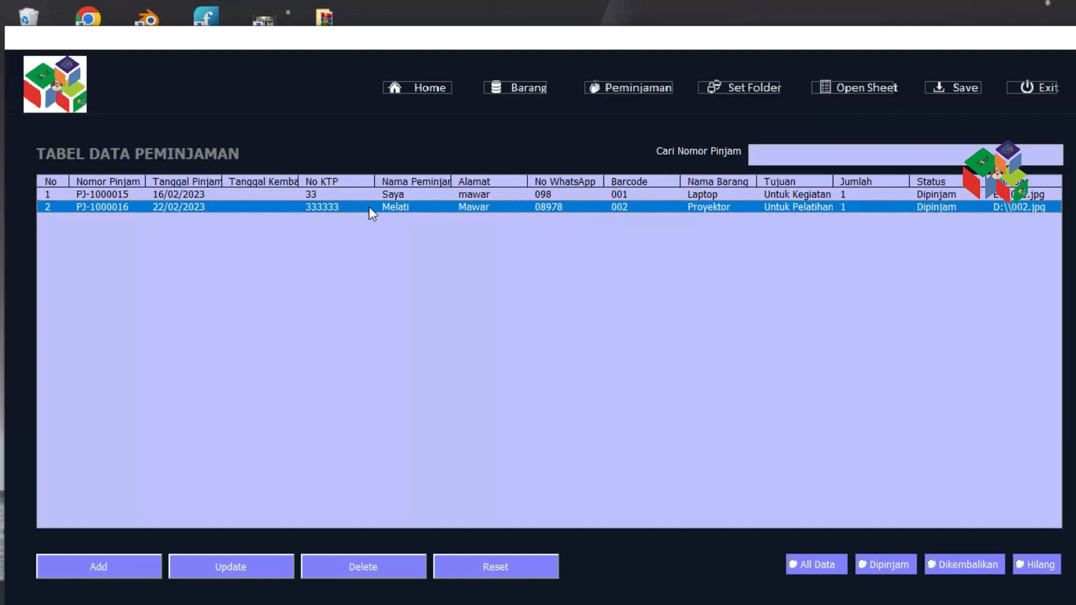
pyautogui.click(210, 567)
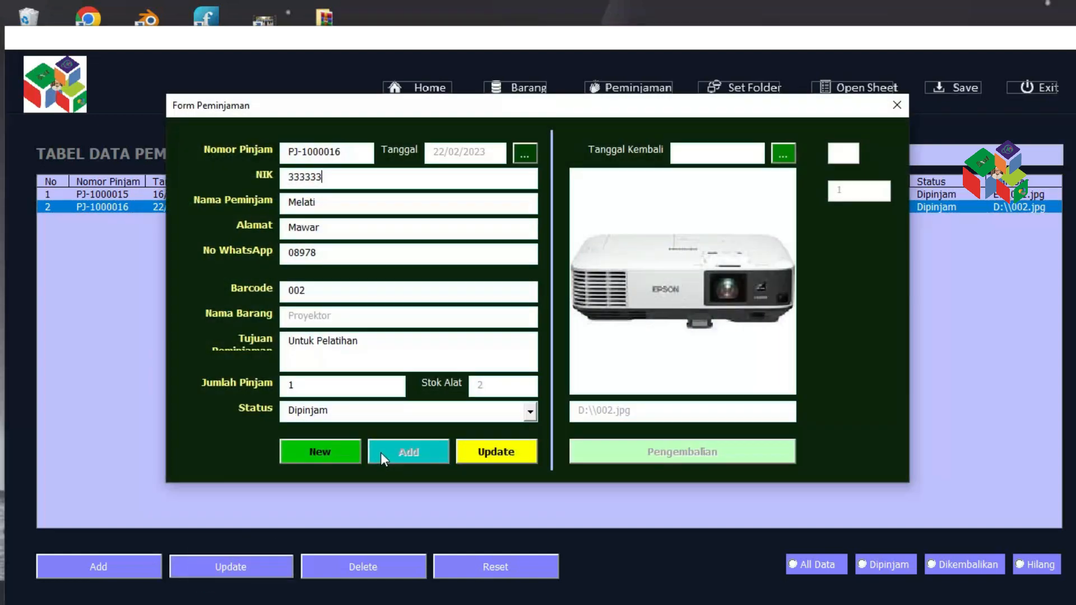
pyautogui.click(530, 412)
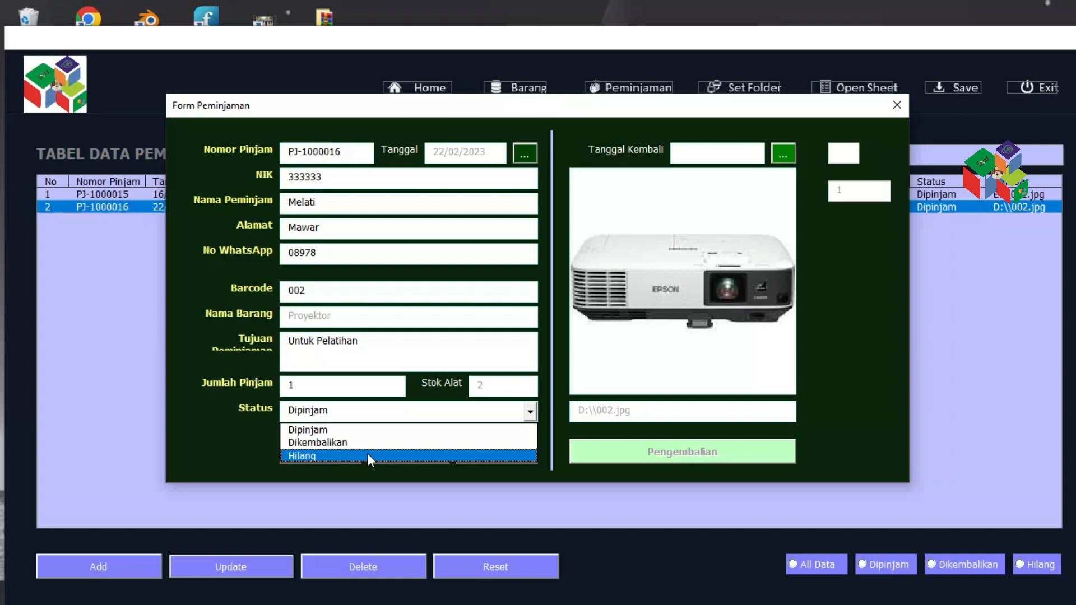
pyautogui.click(792, 160)
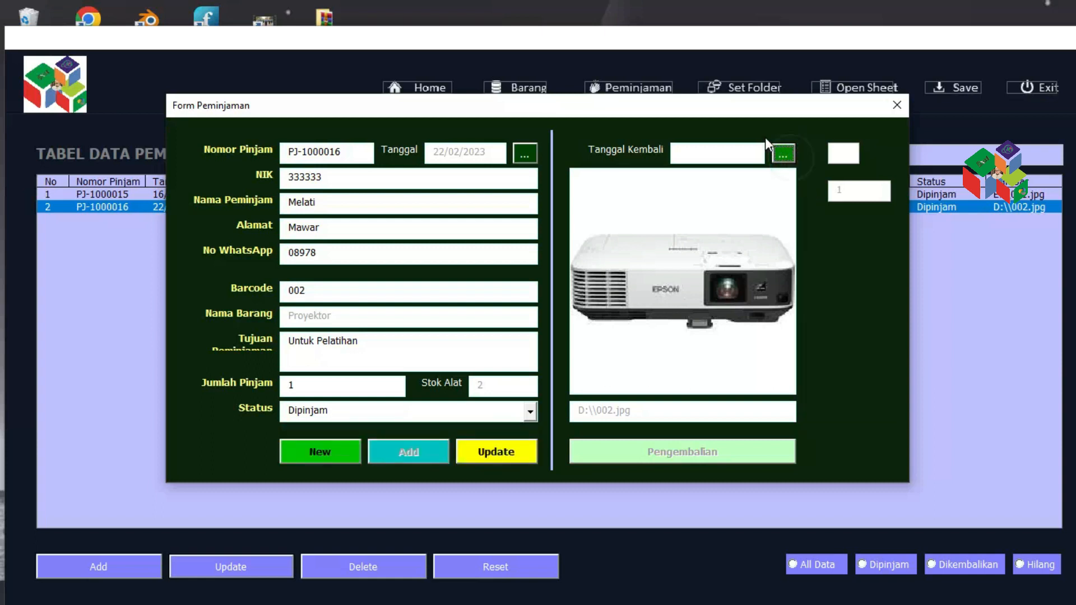
pyautogui.click(897, 105)
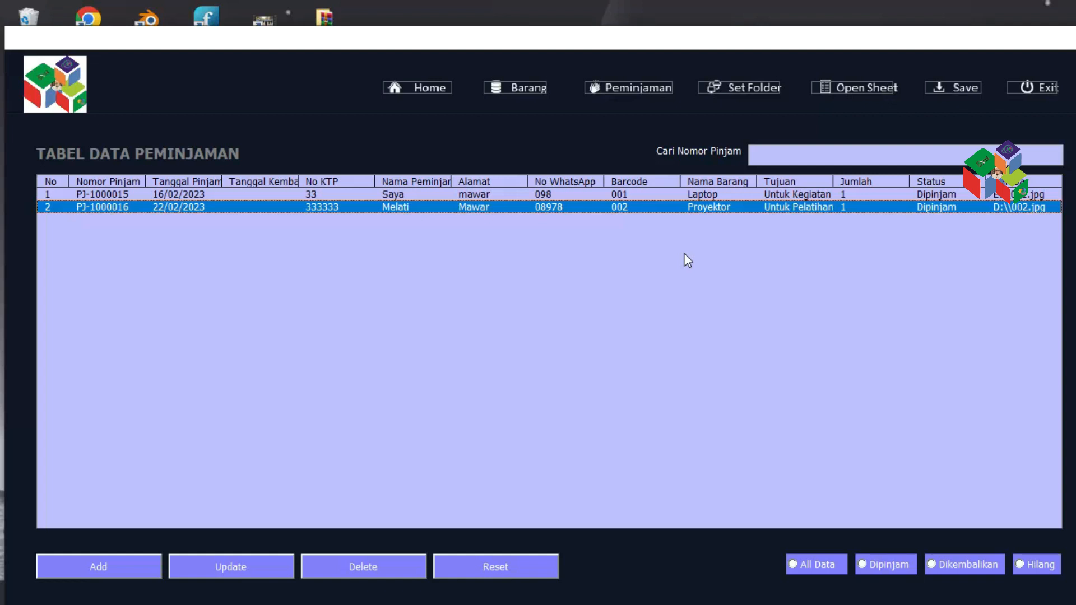
# Check the Barang table, and filter the Peminjaman table by Dipinjam, Dikembalikan and Hilang before showing All Data
pyautogui.click(534, 97)
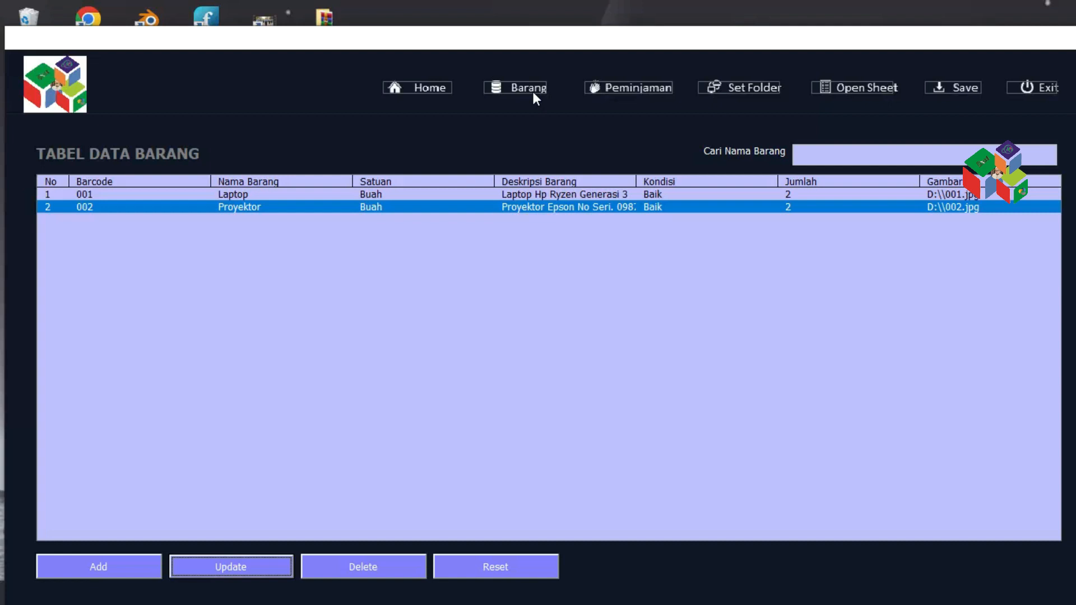
pyautogui.click(613, 88)
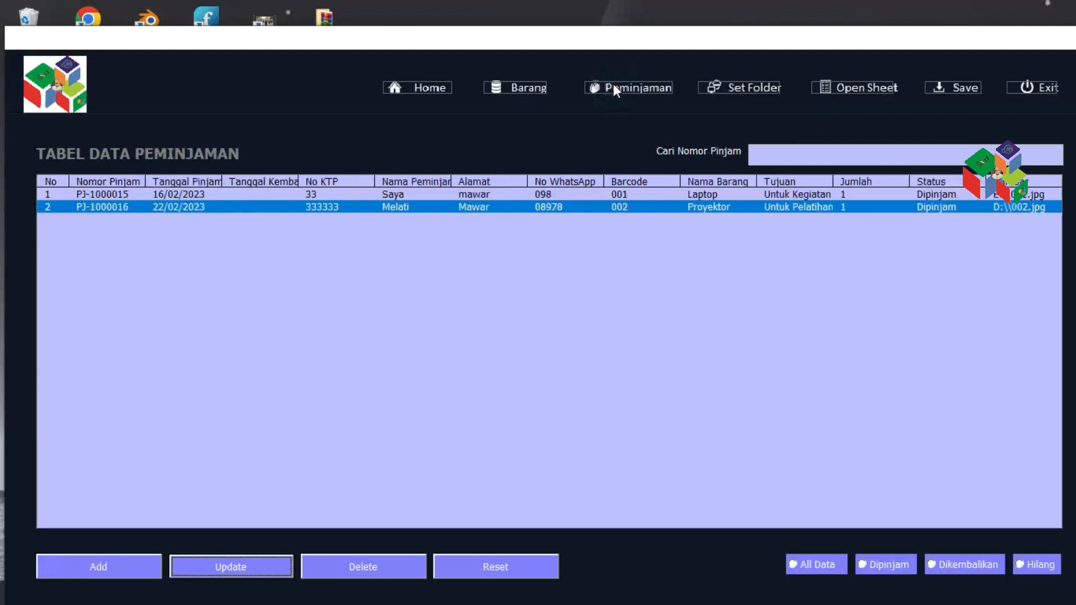
pyautogui.click(800, 570)
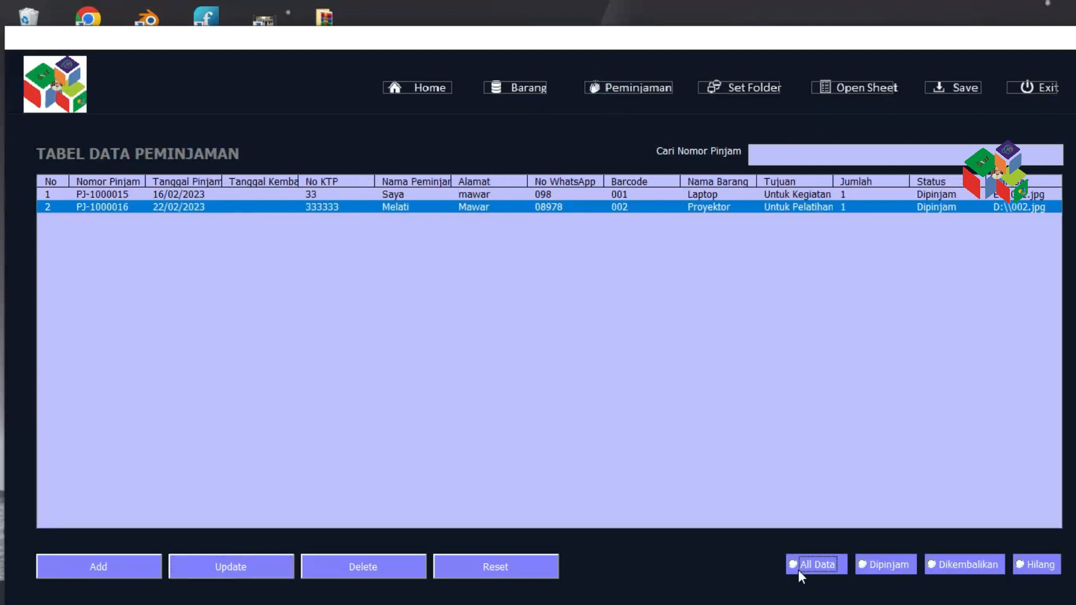
pyautogui.click(869, 564)
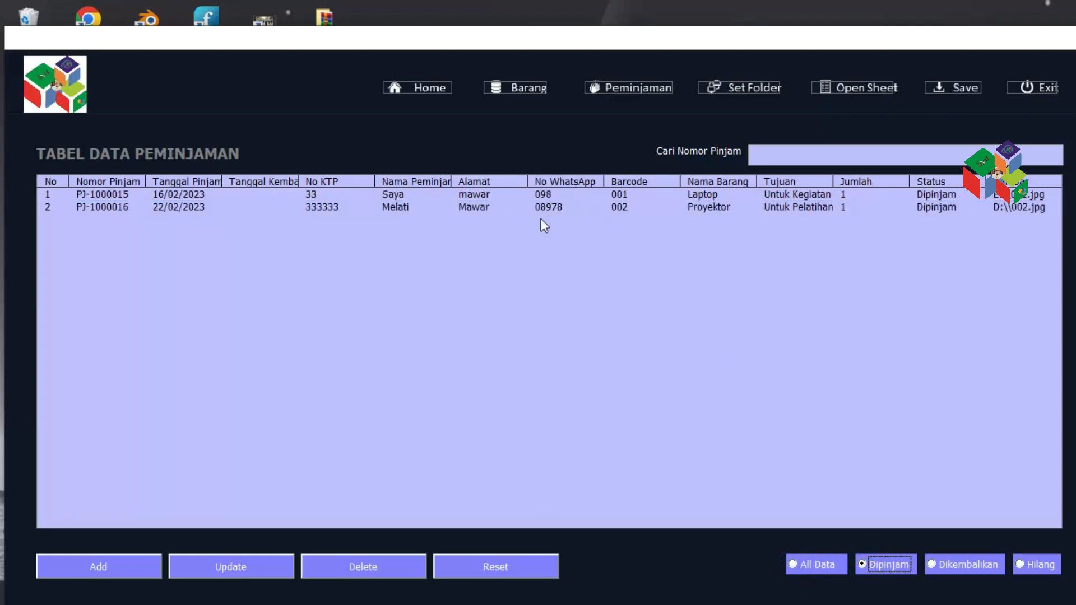
pyautogui.click(932, 564)
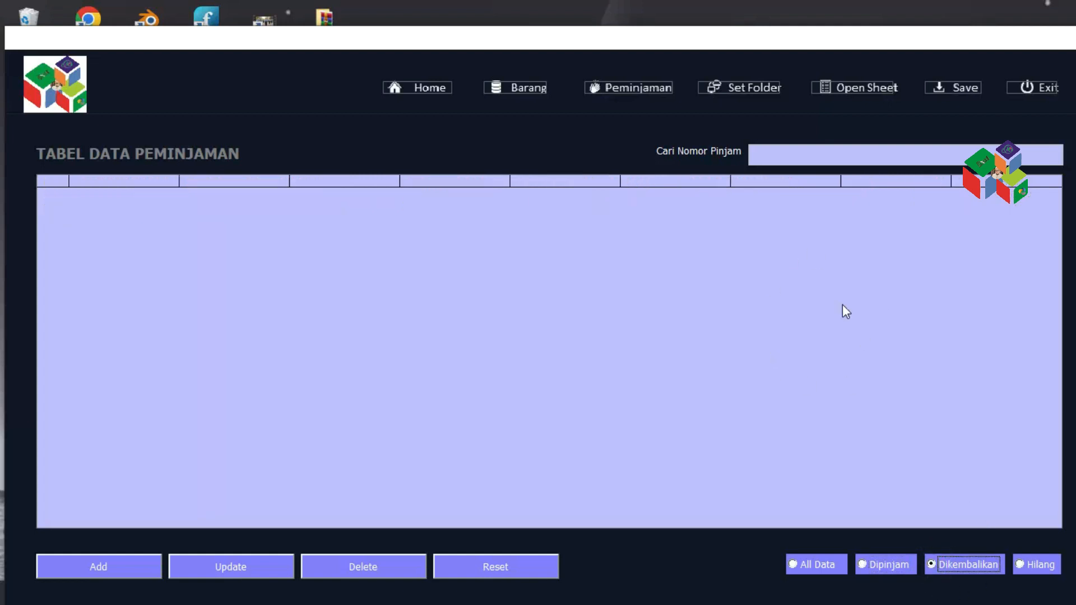
pyautogui.click(1022, 565)
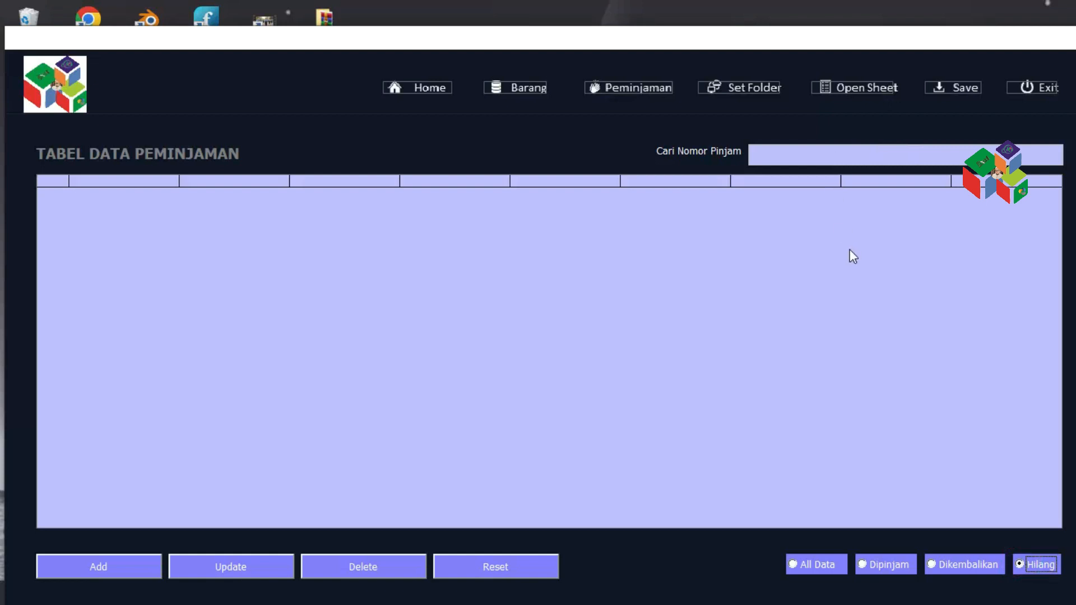
pyautogui.click(816, 565)
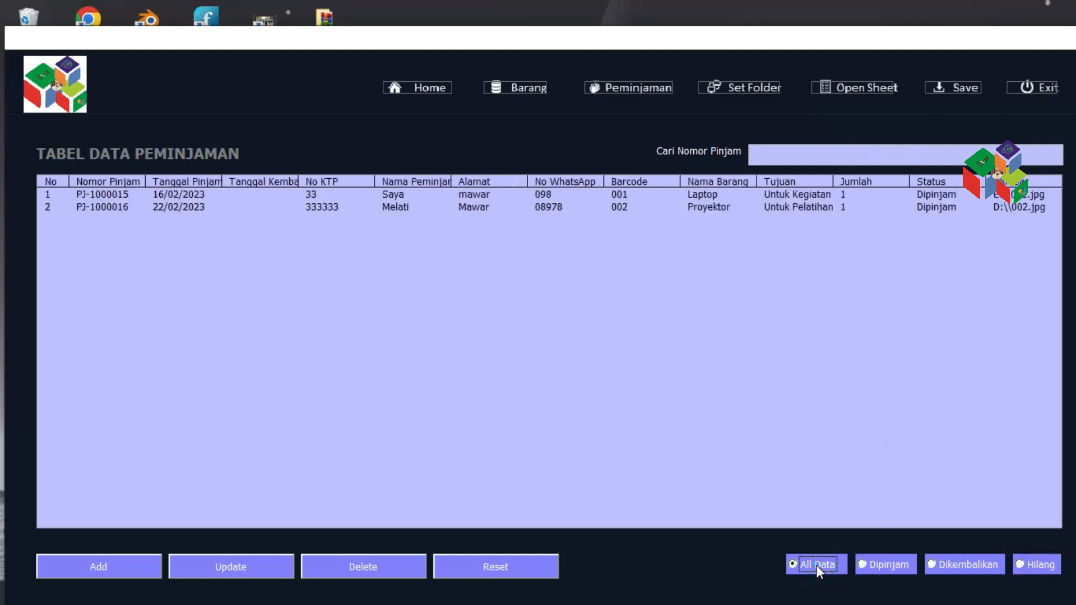
# Inspect the Laptop and Proyektor loan rows under the Dipinjam filter and return to All Data
pyautogui.click(608, 192)
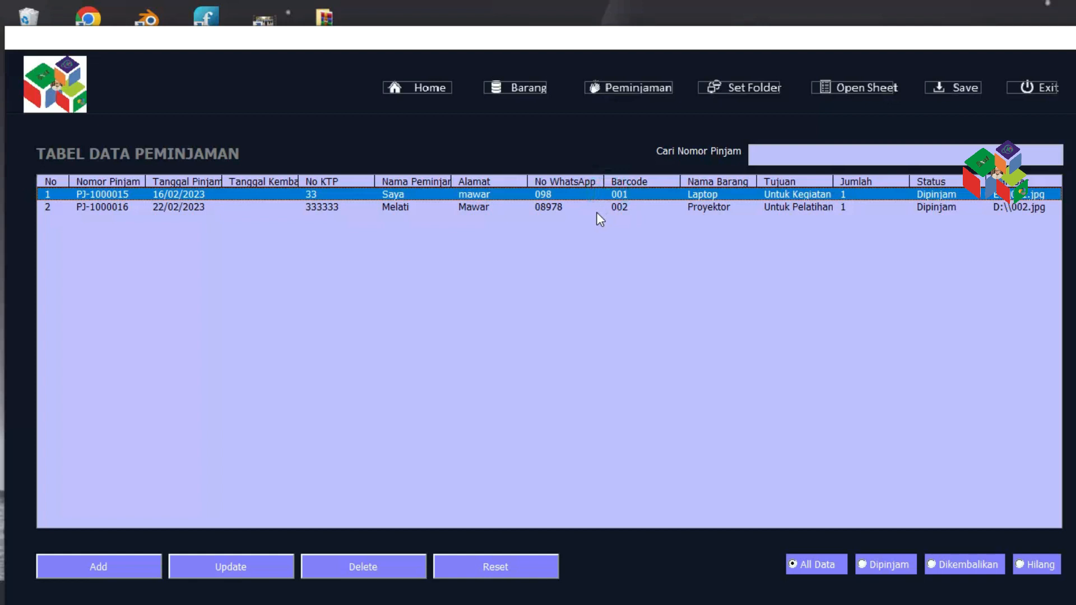
pyautogui.click(597, 209)
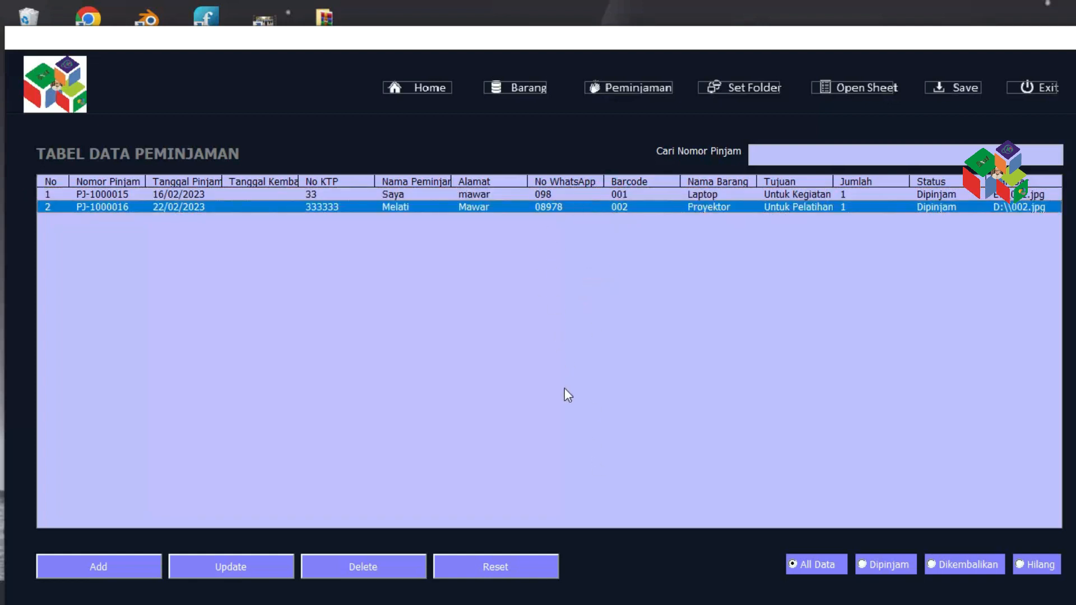
pyautogui.click(891, 564)
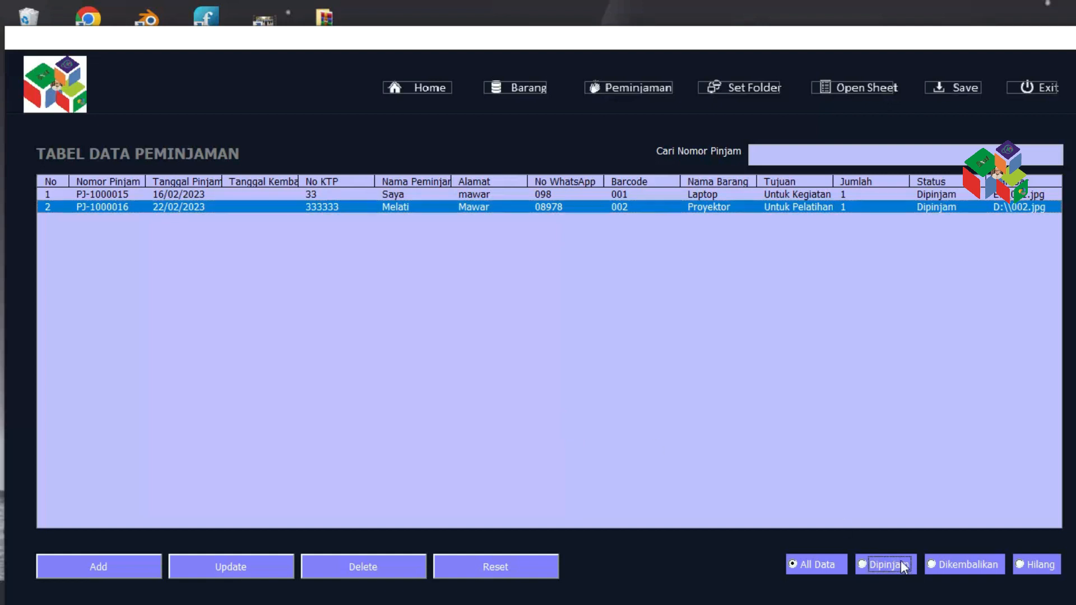
pyautogui.click(812, 564)
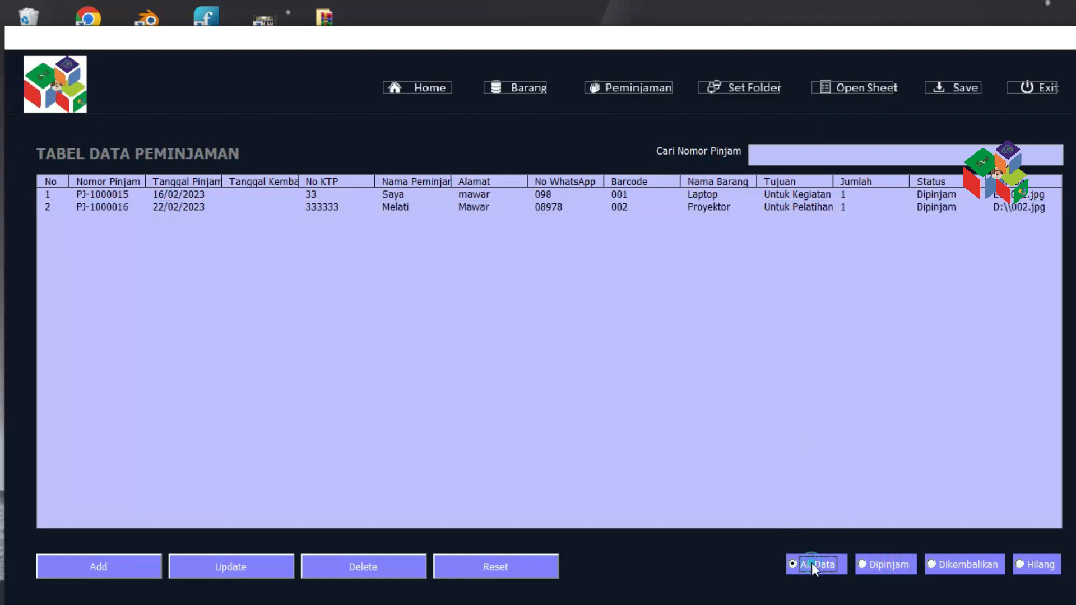
pyautogui.click(396, 208)
pyautogui.click(120, 563)
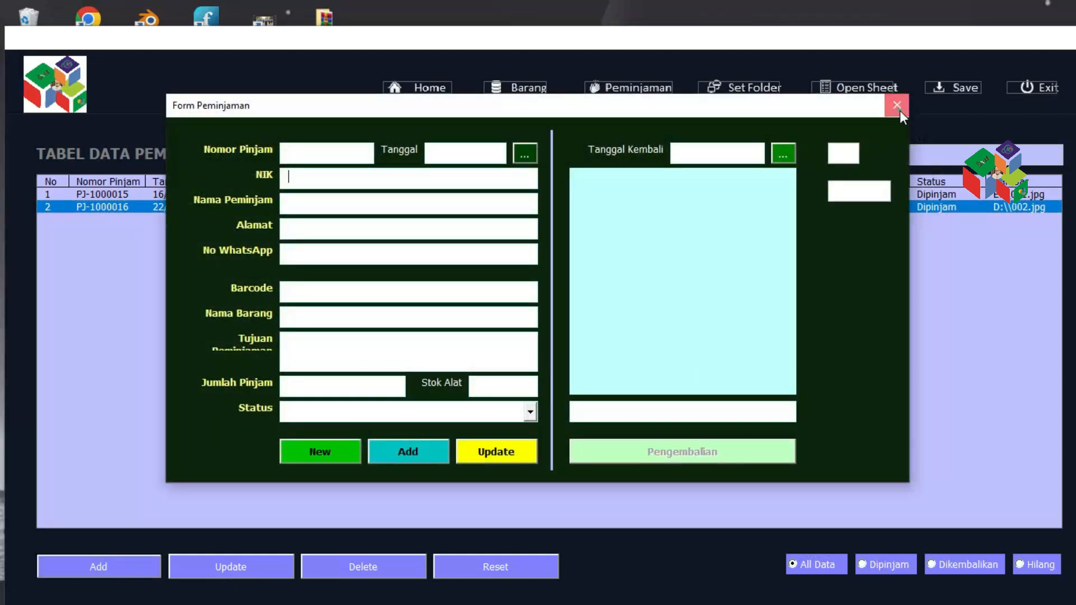
pyautogui.click(898, 106)
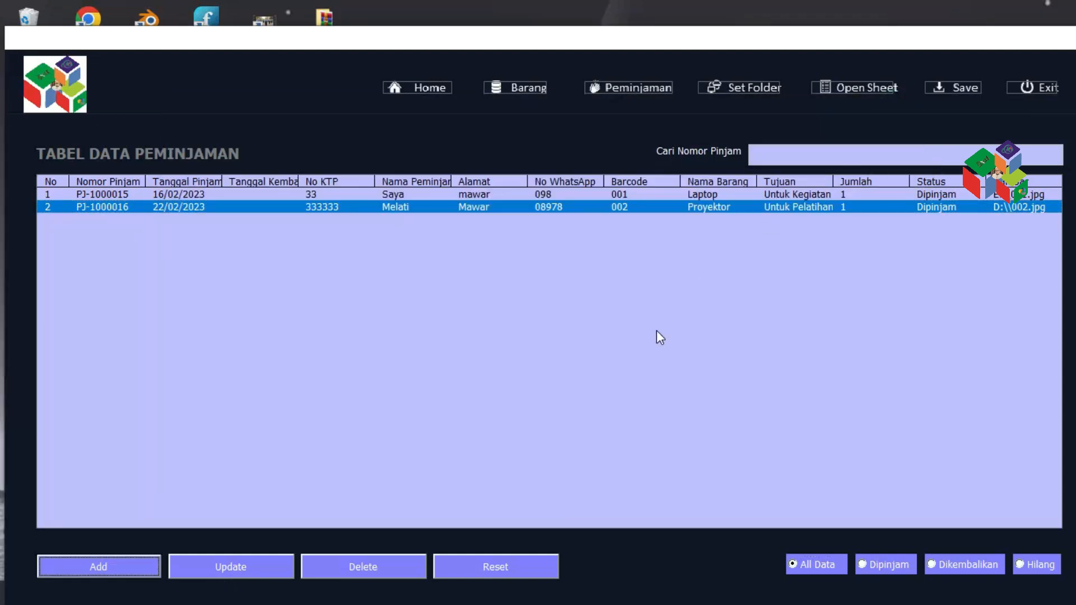